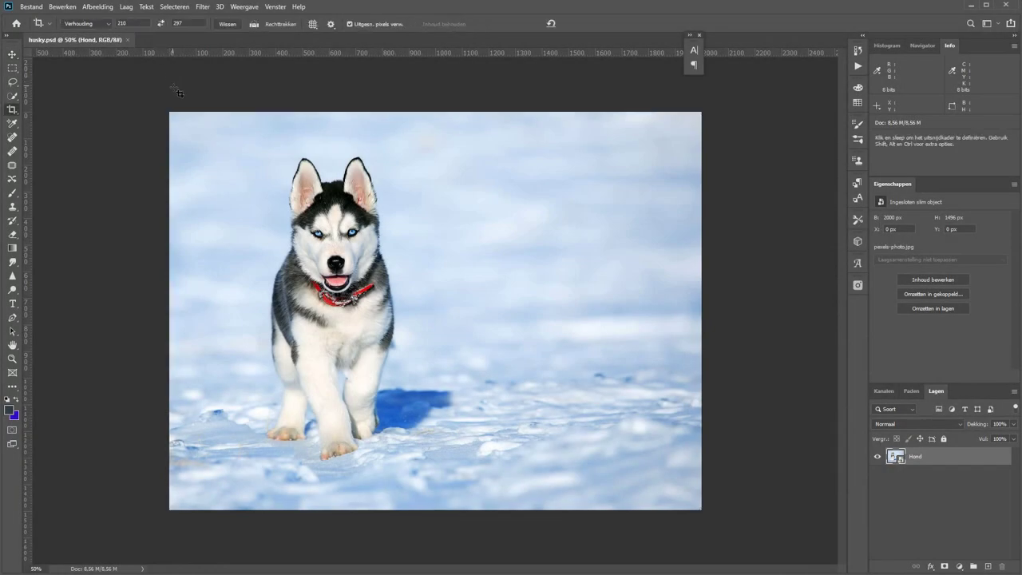
Crop the husky photo to a 210:297 portrait box centred on the dog, extending above the canvas
left_click_drag(175, 113, 595, 555)
left_click_drag(286, 401, 309, 401)
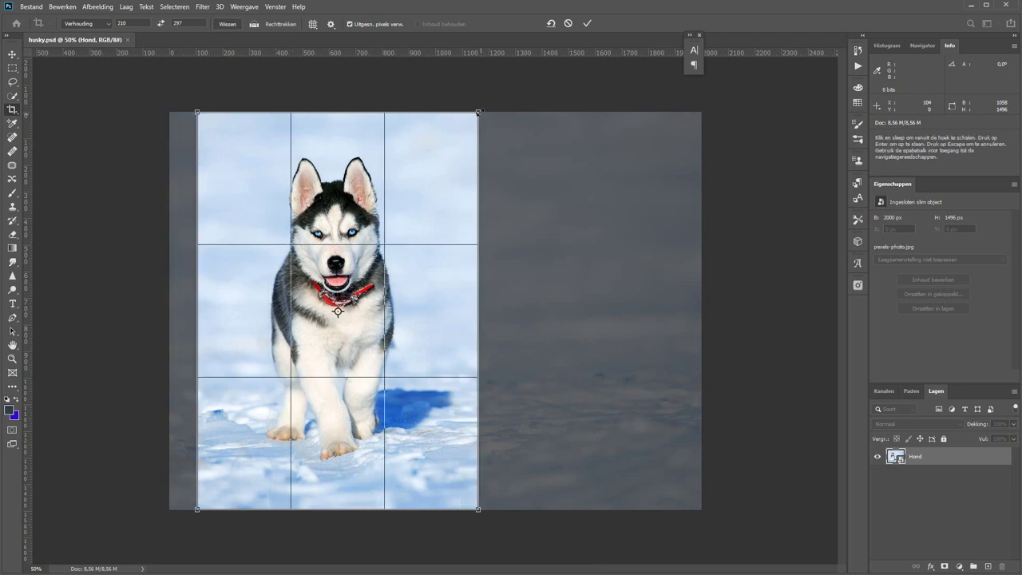
left_click_drag(478, 112, 496, 88)
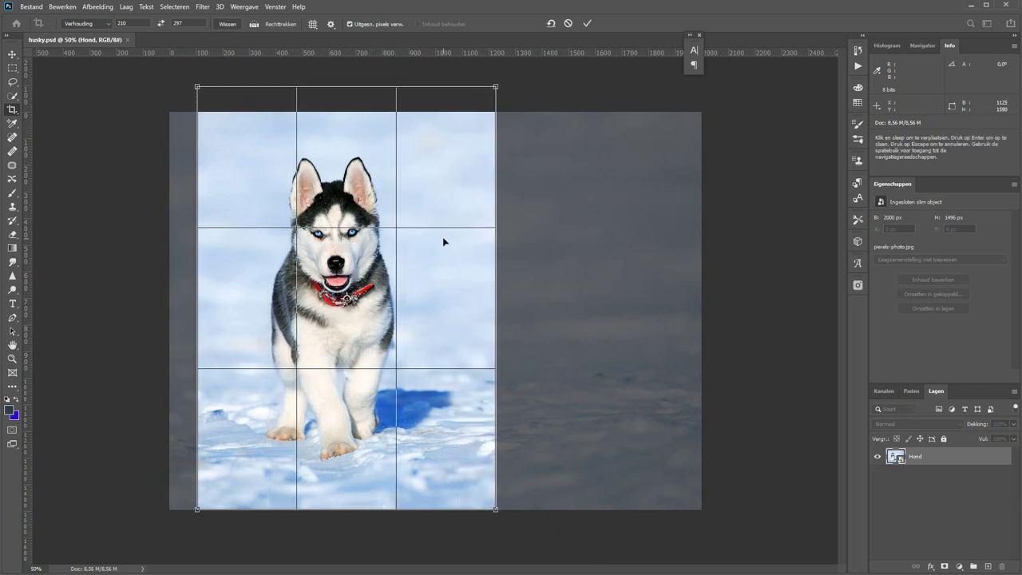
left_click_drag(443, 240, 439, 242)
key("Return")
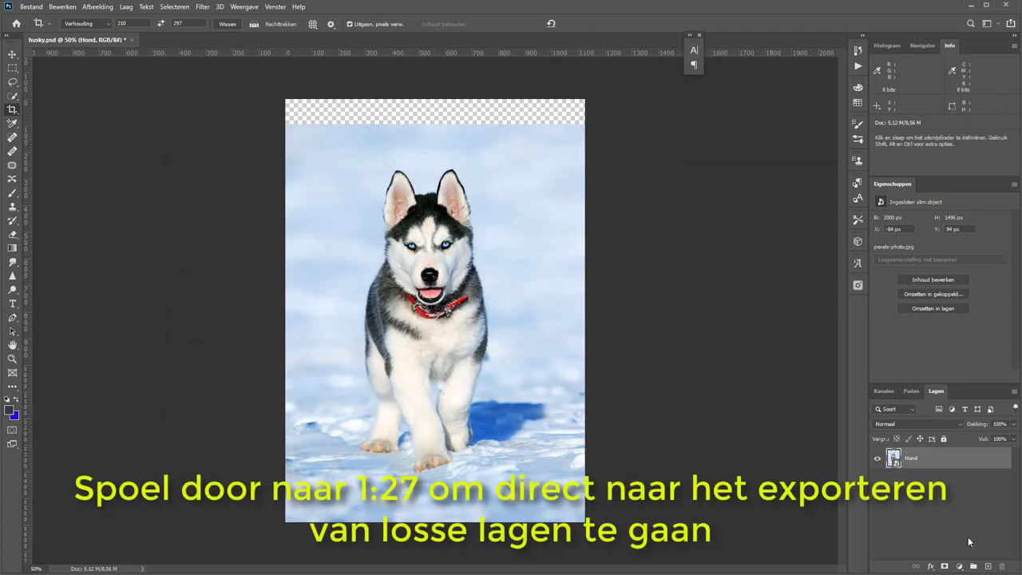
Copy the snowy strip below the gap to a new layer and stretch it up to the canvas top
key("m")
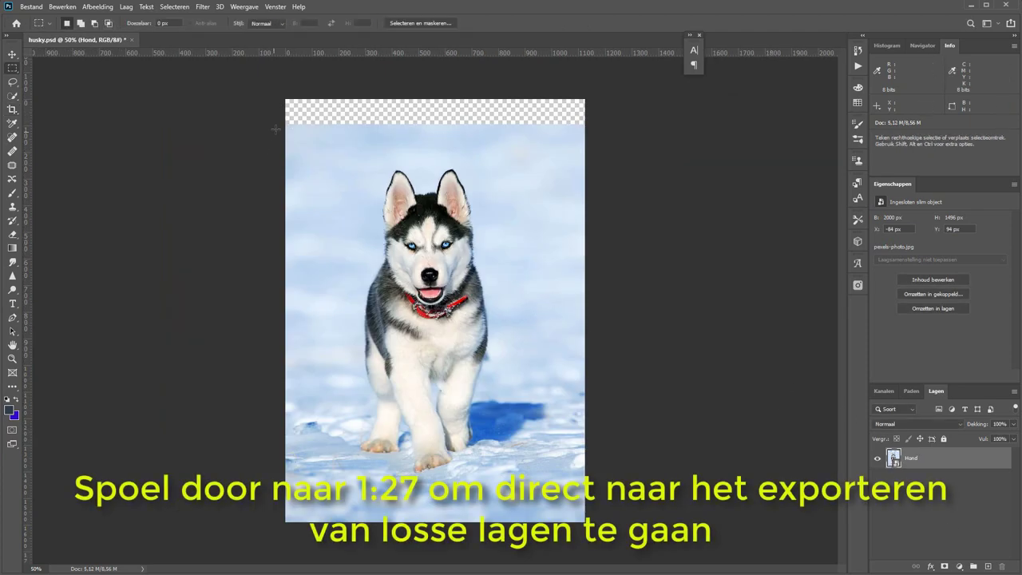
left_click_drag(287, 125, 641, 162)
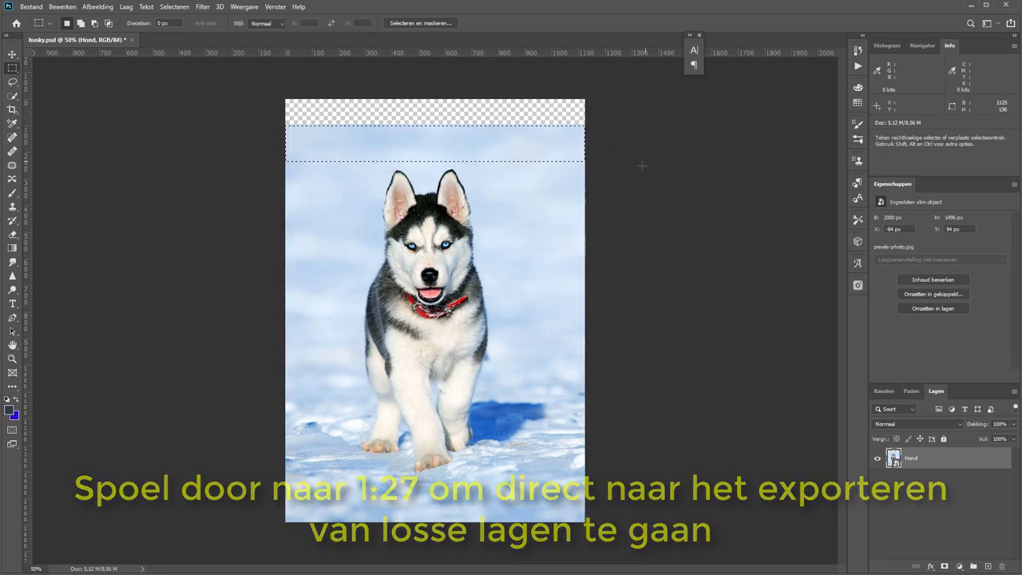
key("ctrl+j")
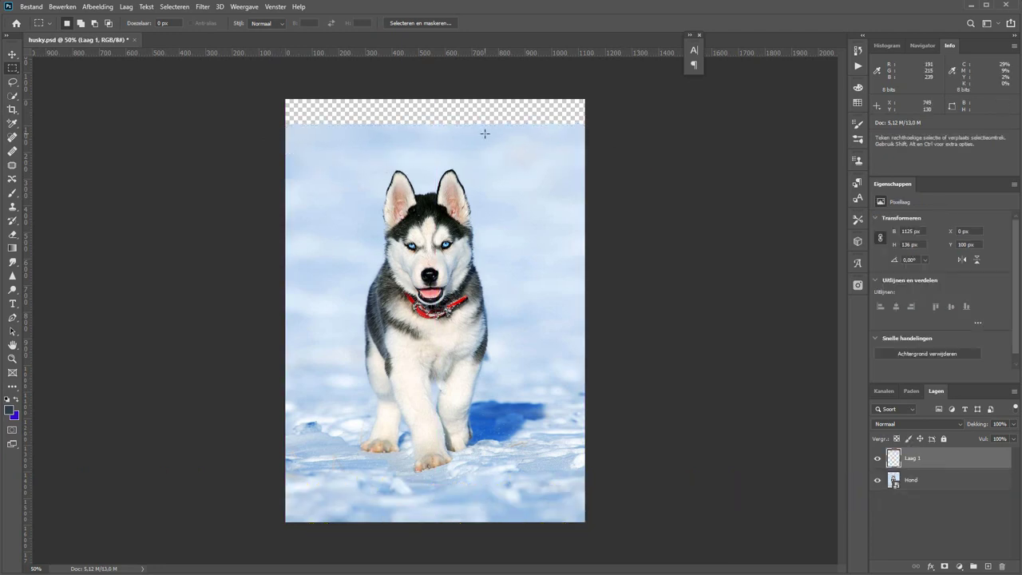
key("v")
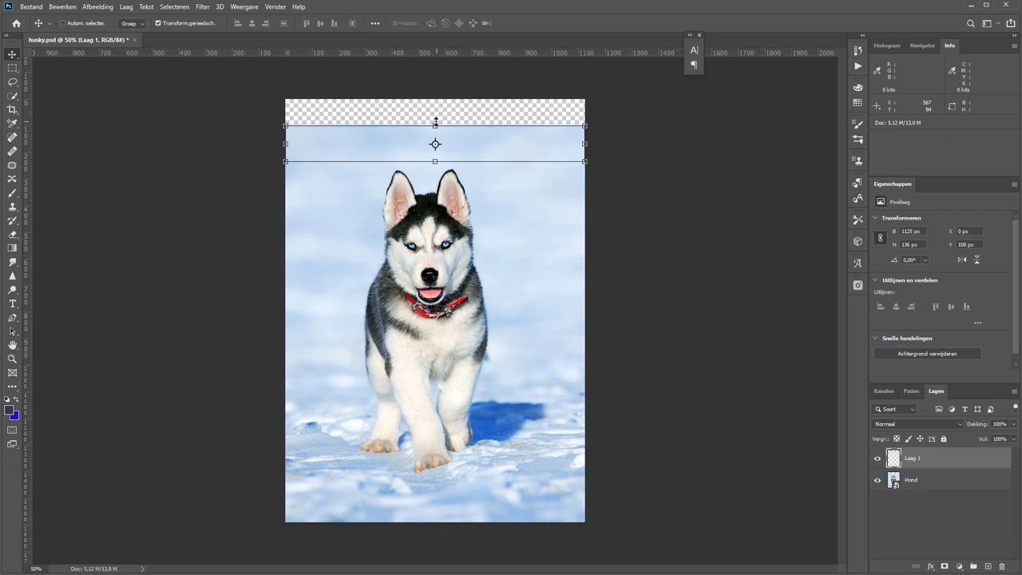
left_click_drag(435, 121, 435, 98)
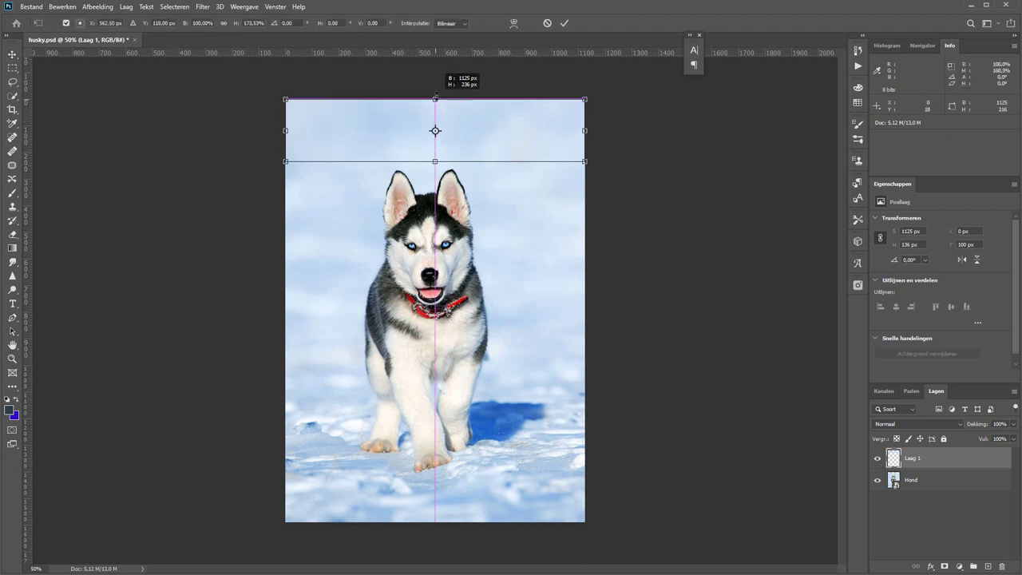
key("Return")
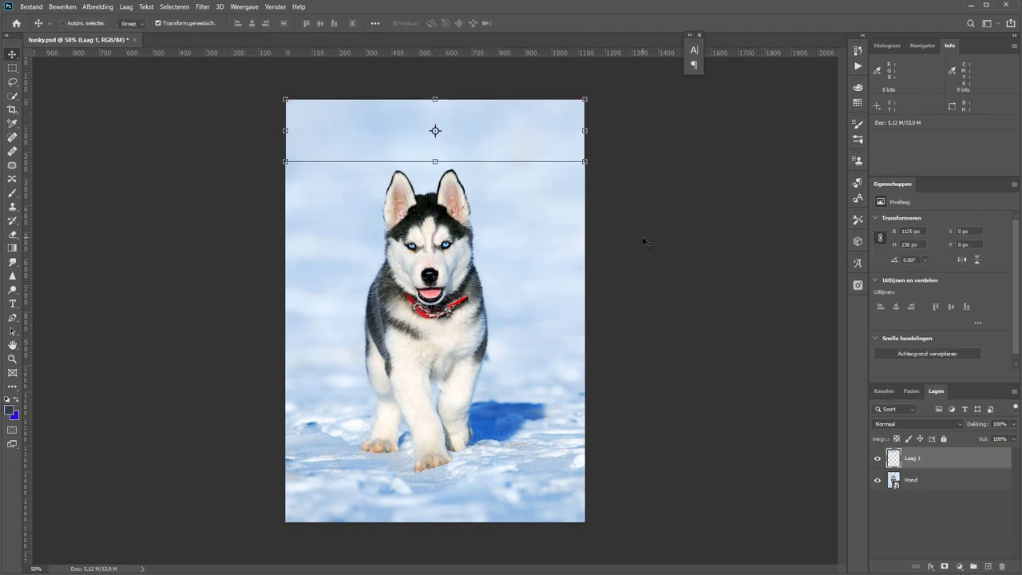
Add a 'HUSKY' text layer near the top of the poster at 40 pt
key("t")
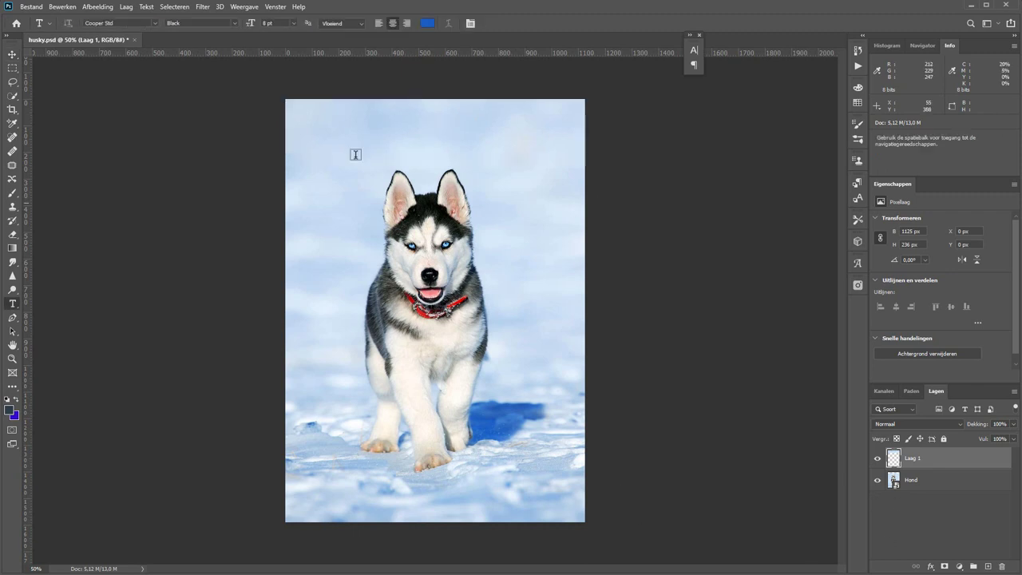
left_click(409, 167)
left_click_drag(254, 23, 268, 38)
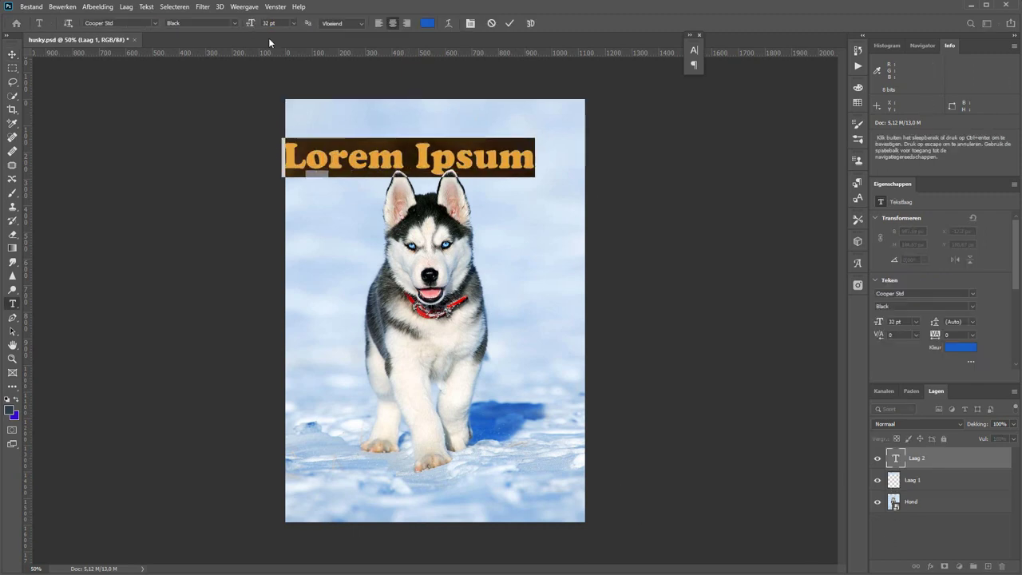
type("HUSKY")
key("ctrl+a")
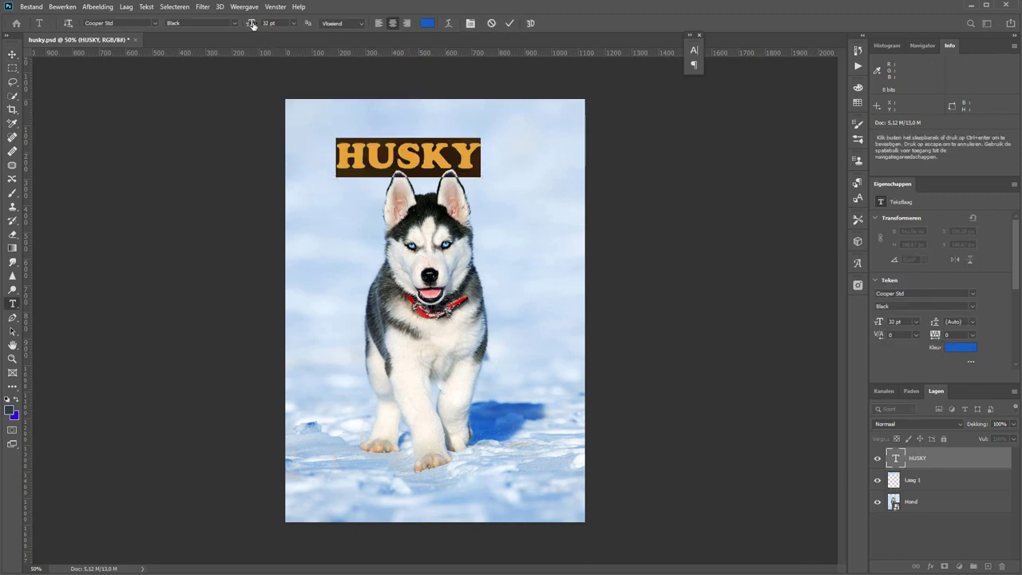
key("ctrl+shift+period")
key("ctrl+shift+period")
key("ctrl+shift+period")
key("Left")
Add a 20 pt 'Siberische' line above HUSKY and commit the title
key("Return")
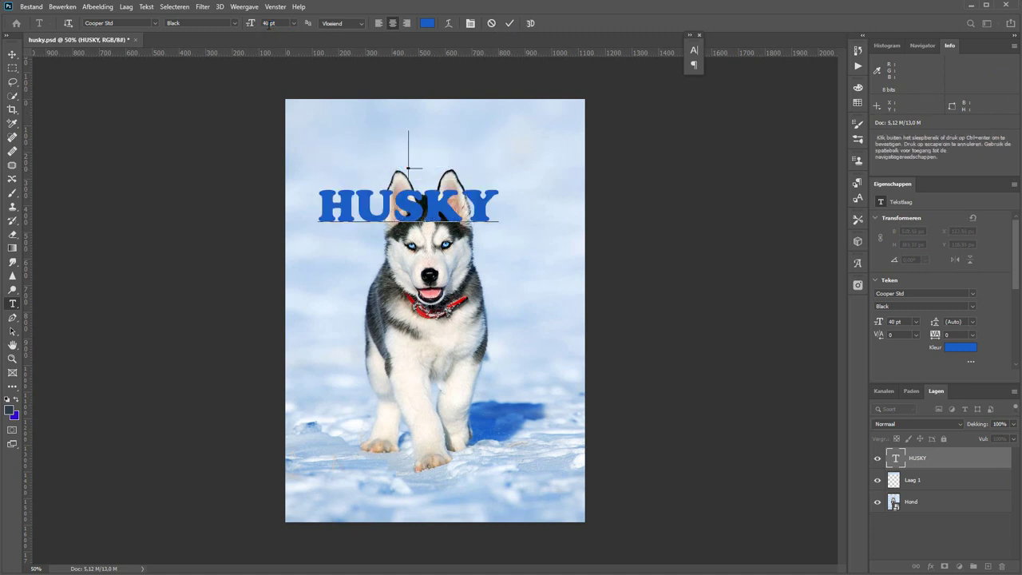
double_click(270, 22)
type("20")
key("Tab")
type("S")
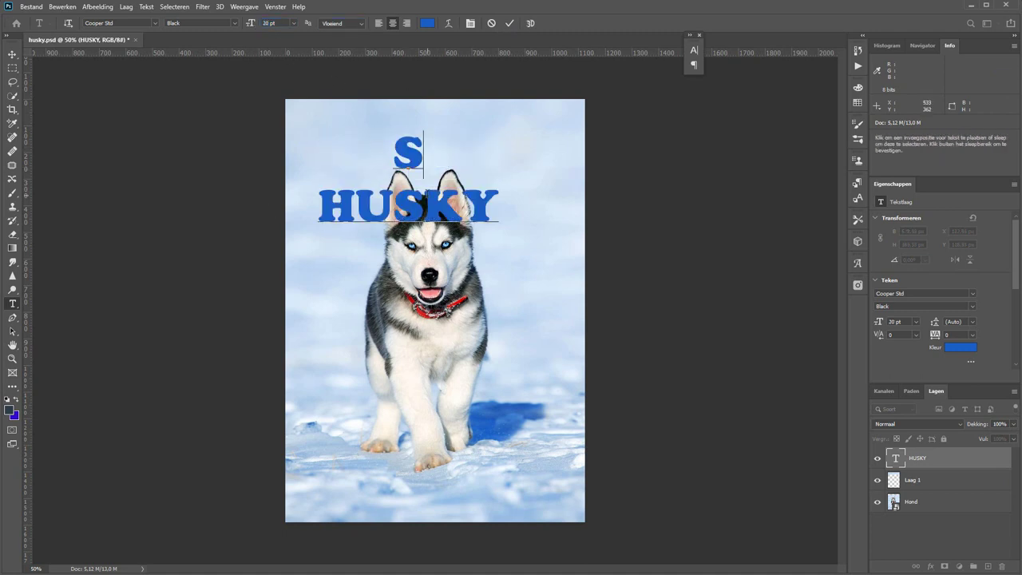
type("iberische")
key("shift+Home")
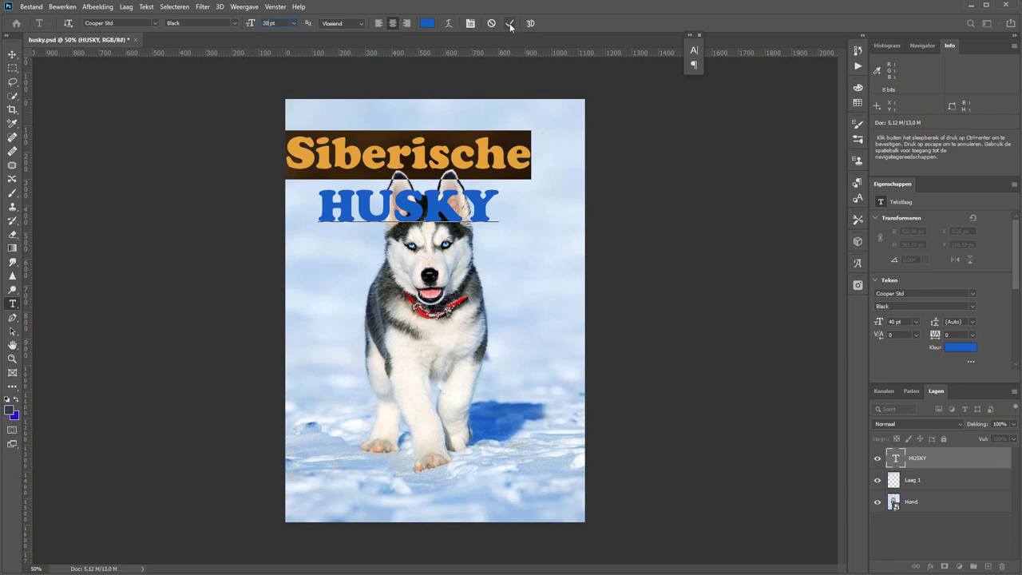
left_click(509, 22)
Add a 20 pt bottom tagline: 'Een avondvullend programma' / 'Over deze leuke sledehond'
left_click(320, 479)
double_click(270, 22)
type("20")
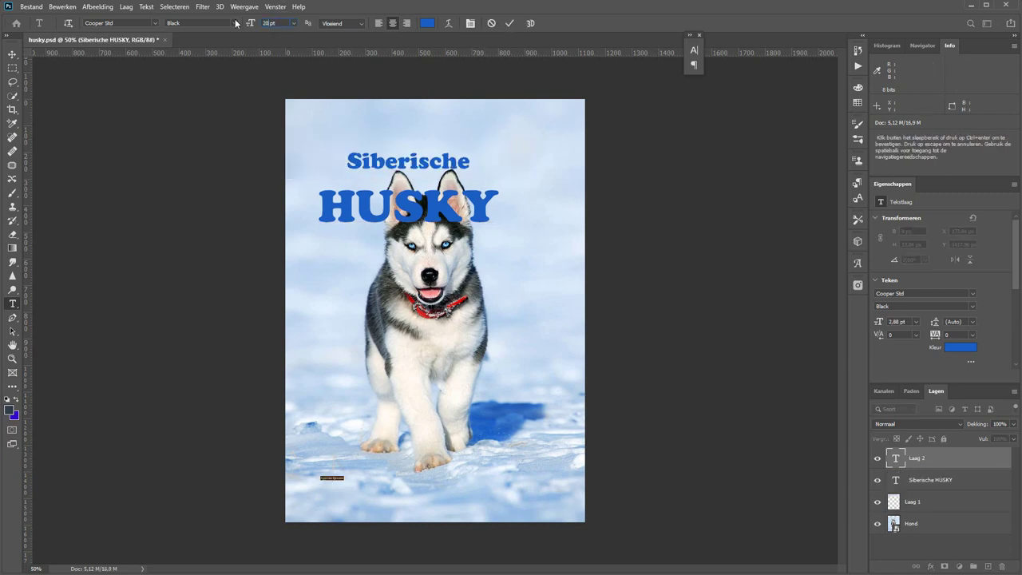
key("Return")
type("Een avondvullend progra")
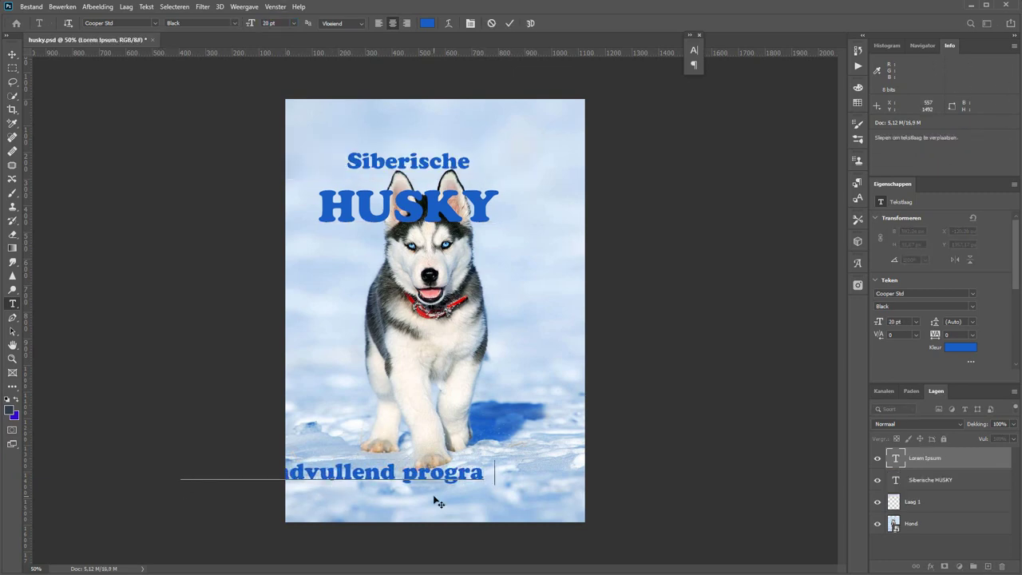
type("mma")
key("Return")
type("Over deze leuke slede")
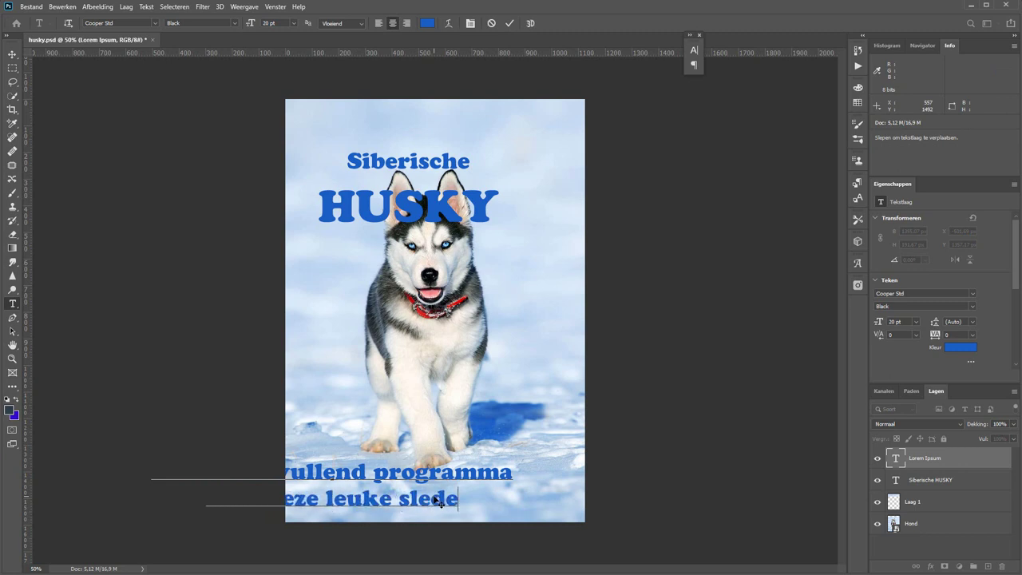
type("hond")
key("ctrl+Return")
Centre the tagline horizontally on the canvas and reduce it to 15 pt
key("v")
key("ctrl+a")
left_click(252, 22)
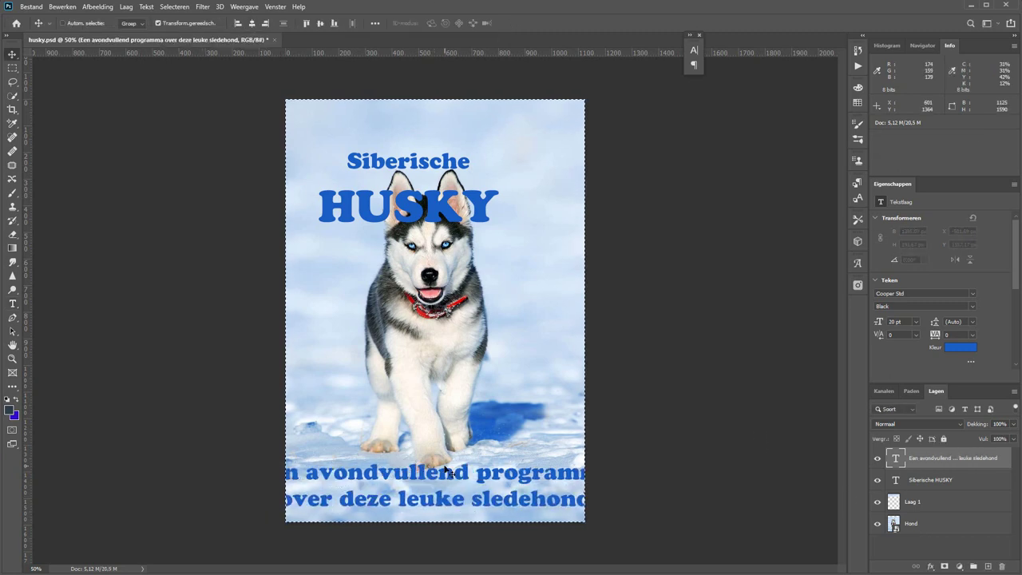
double_click(895, 321)
type("15")
key("Return")
Centre the Siberische HUSKY title horizontally, move it higher, tighten its leading and enlarge it
left_click(930, 479)
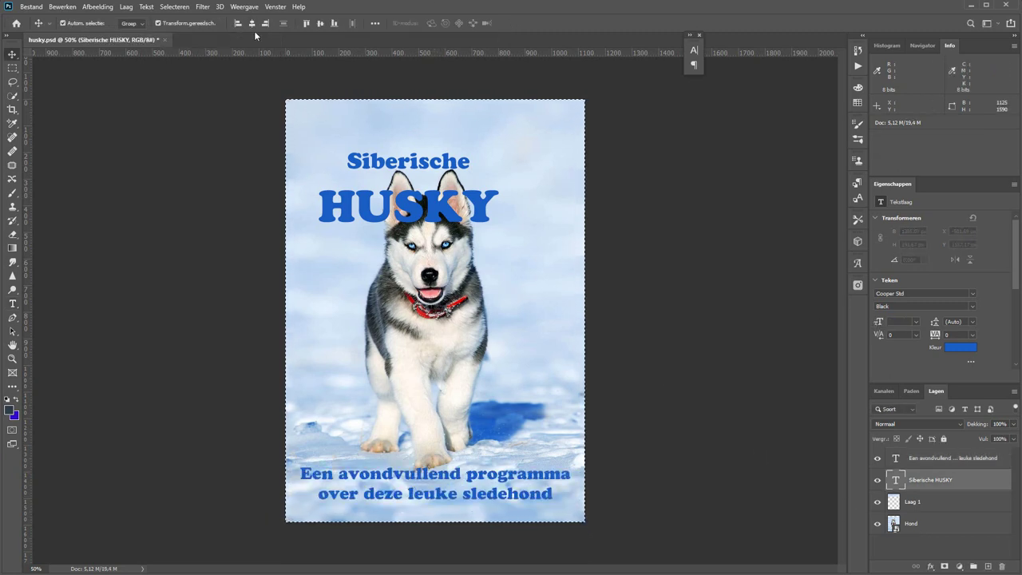
left_click(252, 22)
key("ctrl+d")
left_click_drag(472, 217, 471, 175)
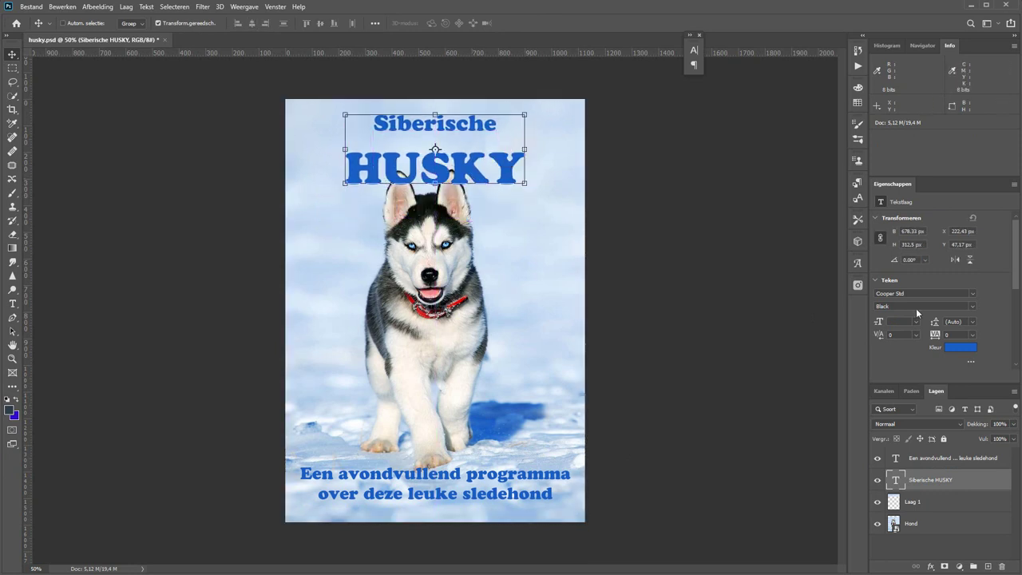
left_click_drag(935, 321, 919, 321)
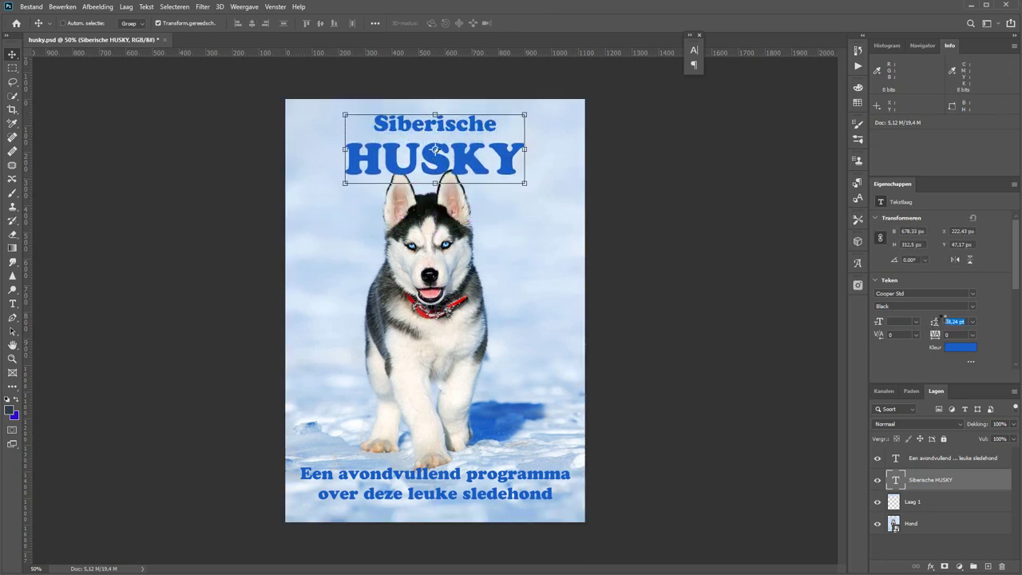
double_click(896, 479)
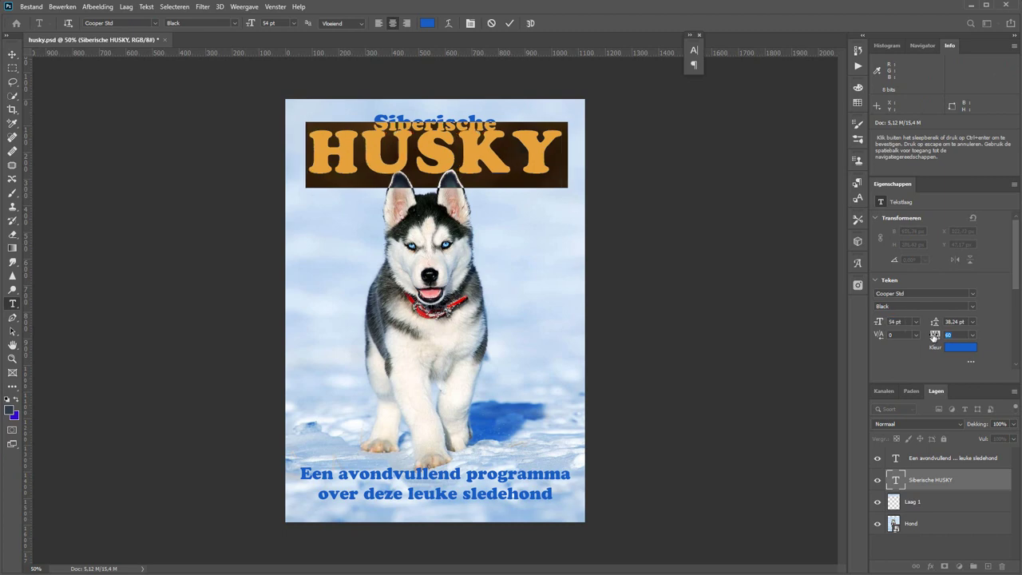
left_click(700, 419)
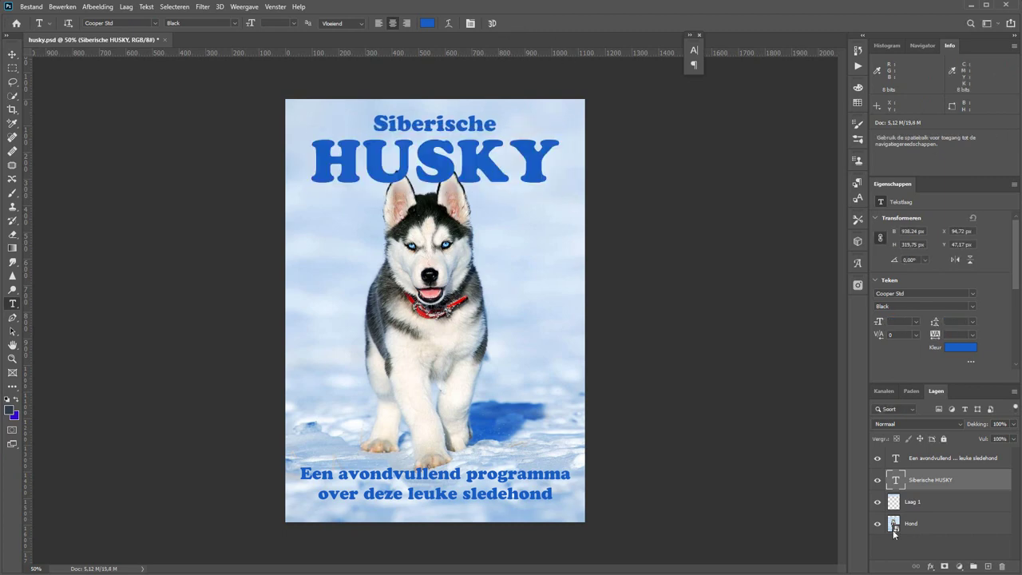
Give the title a thin white stroke of about 1 px in Layer Style
double_click(982, 482)
left_click_drag(164, 76, 413, 212)
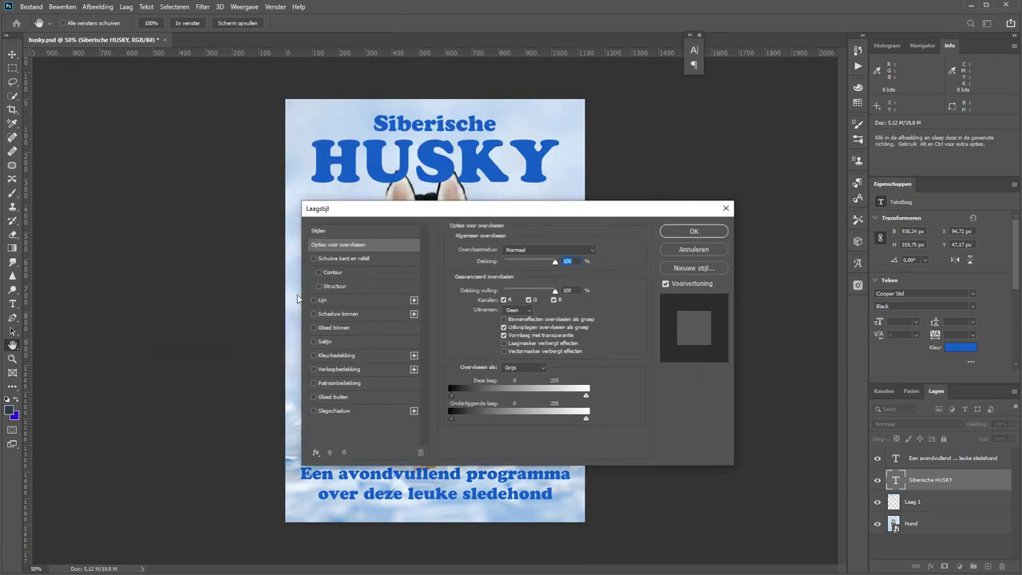
left_click(314, 301)
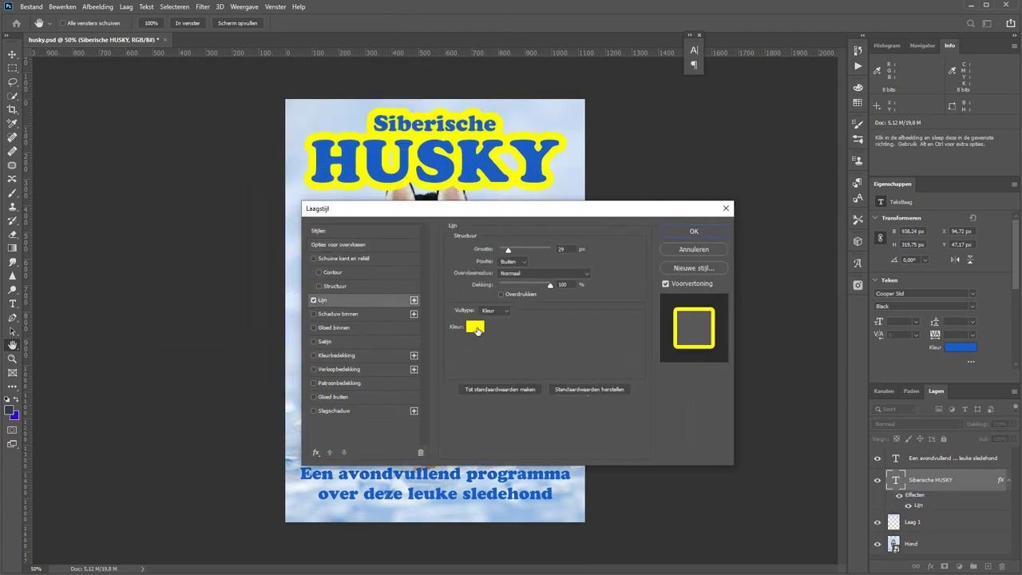
left_click(474, 325)
left_click(42, 122)
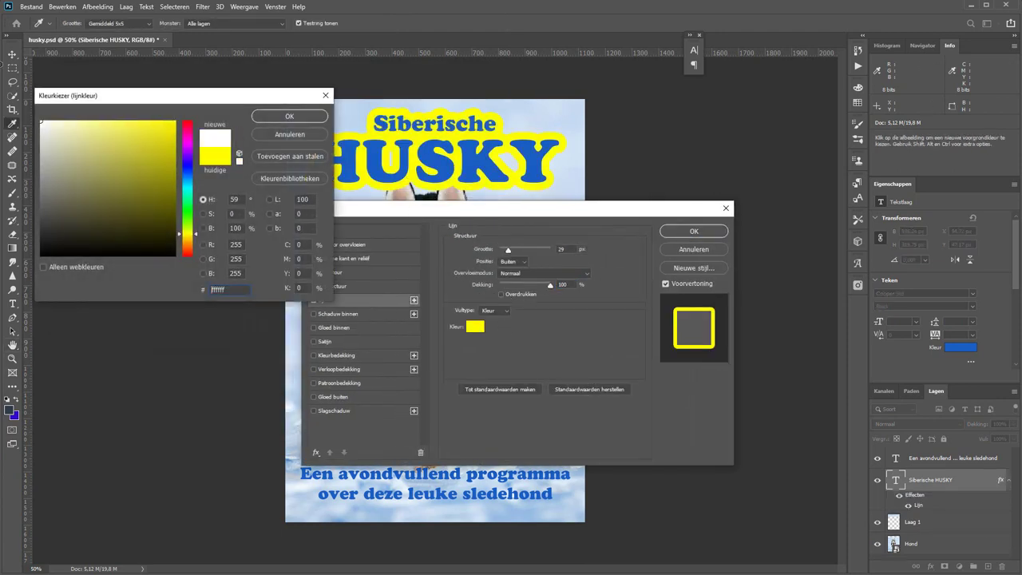
left_click(280, 116)
left_click_drag(508, 250, 504, 253)
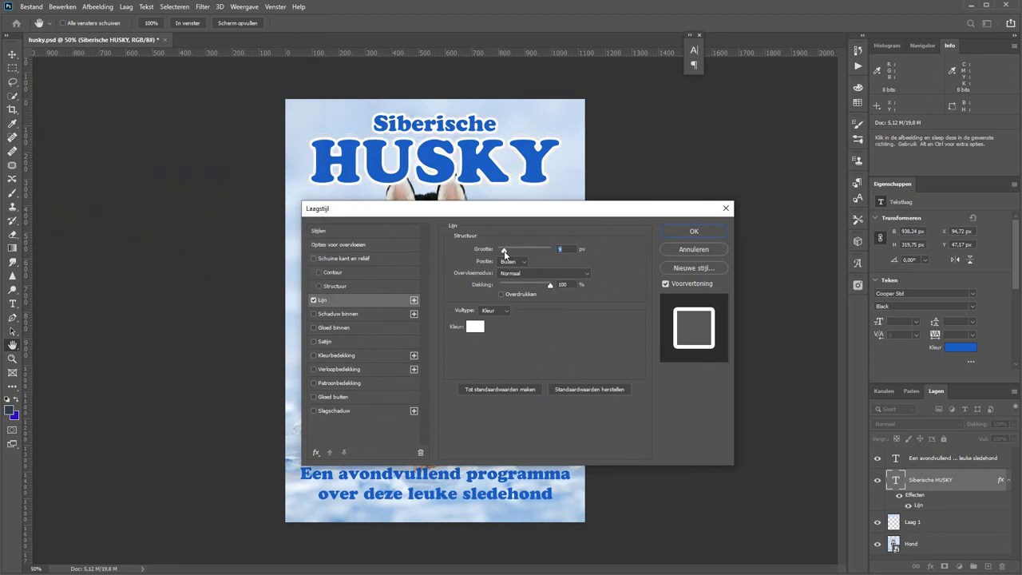
Add a 100% drop shadow (distance 12, spread 23, size 21), then copy the title's layer style
left_click(334, 411)
left_click_drag(530, 264, 551, 265)
mouse_move(501, 297)
left_mouse_down()
mouse_move(506, 320)
mouse_move(512, 313)
left_mouse_up()
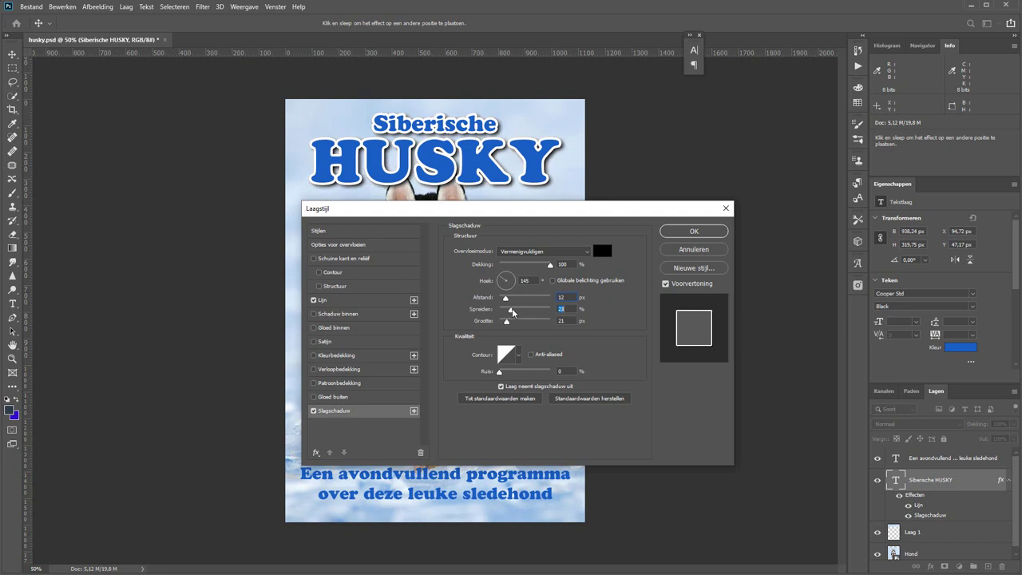
left_click(694, 236)
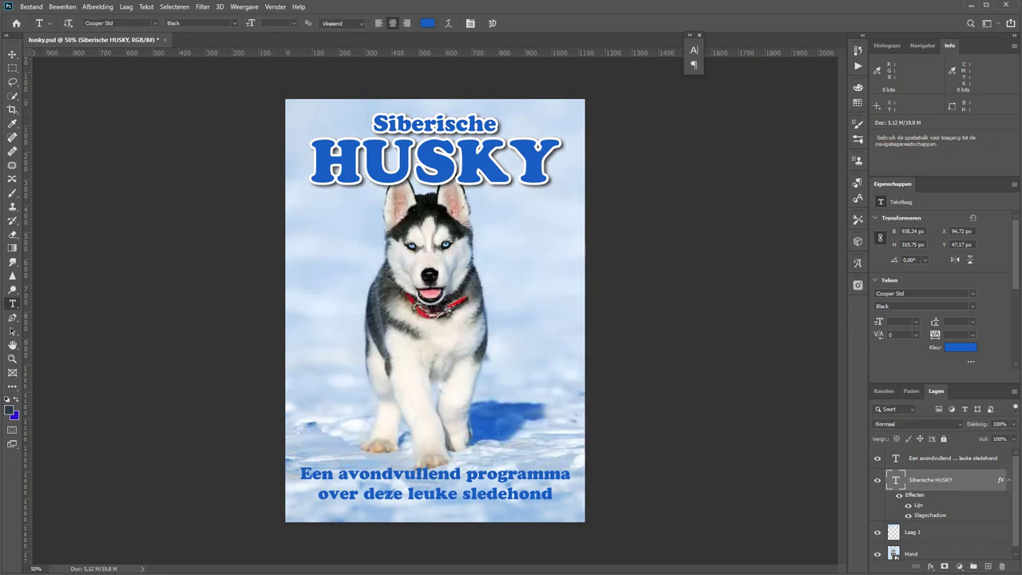
right_click(952, 501)
left_click(949, 460)
Paste the copied layer style onto the tagline layer, then select the Hond photo layer
right_click(948, 461)
left_click(923, 342)
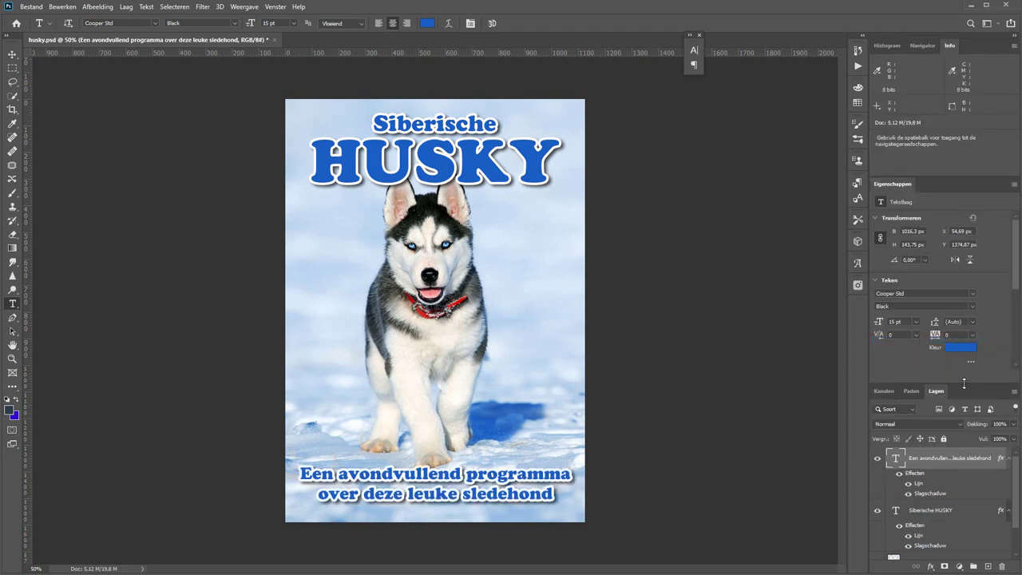
left_click_drag(964, 385, 964, 309)
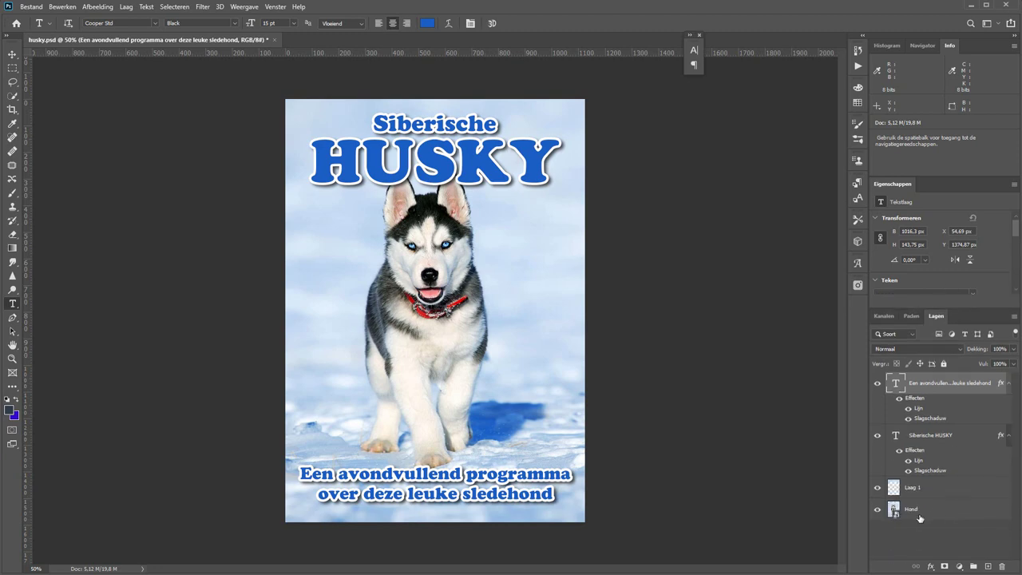
left_click(920, 517)
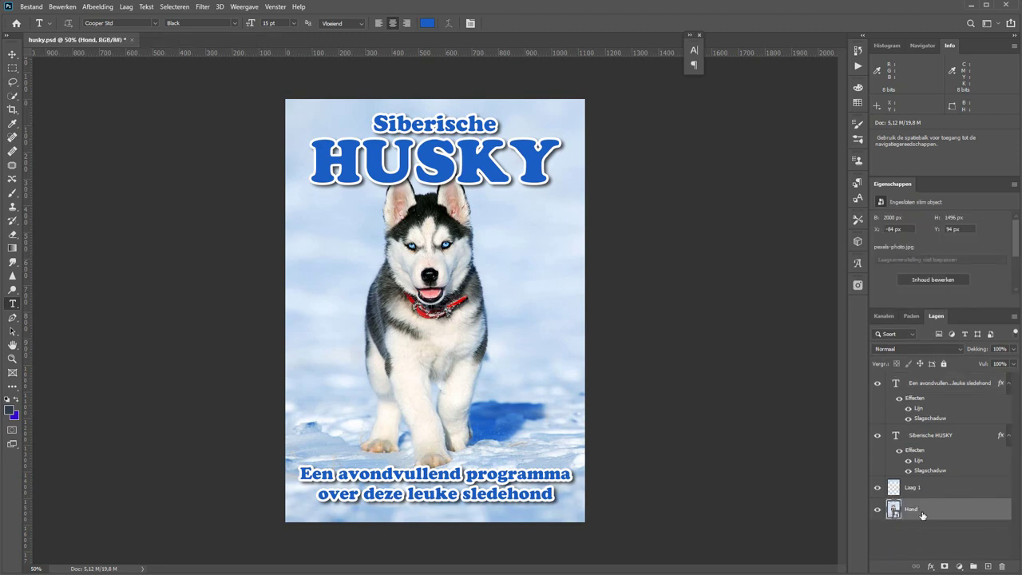
left_click(879, 513, "alt")
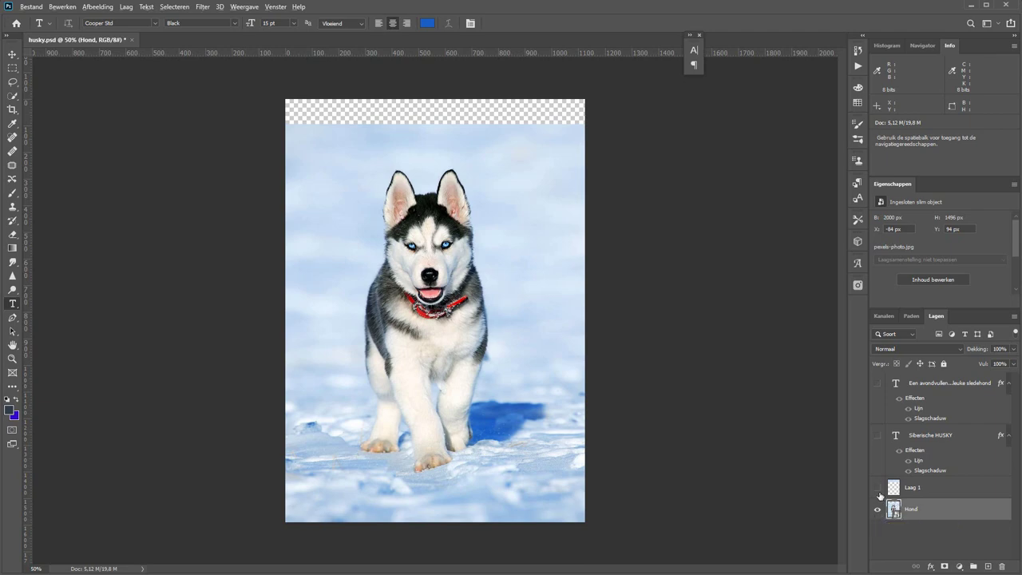
left_click(879, 489, "alt")
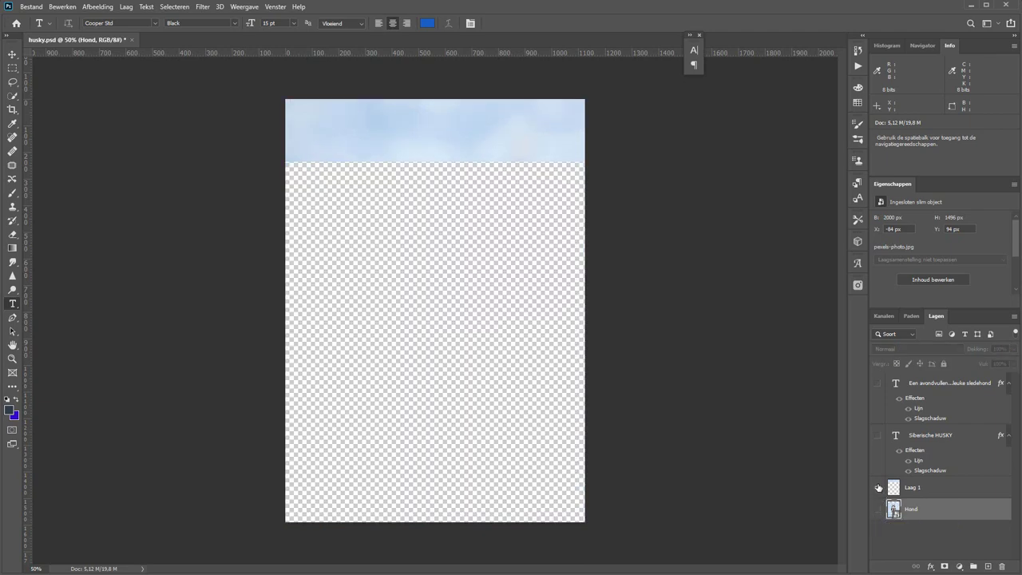
left_click(877, 436, "alt")
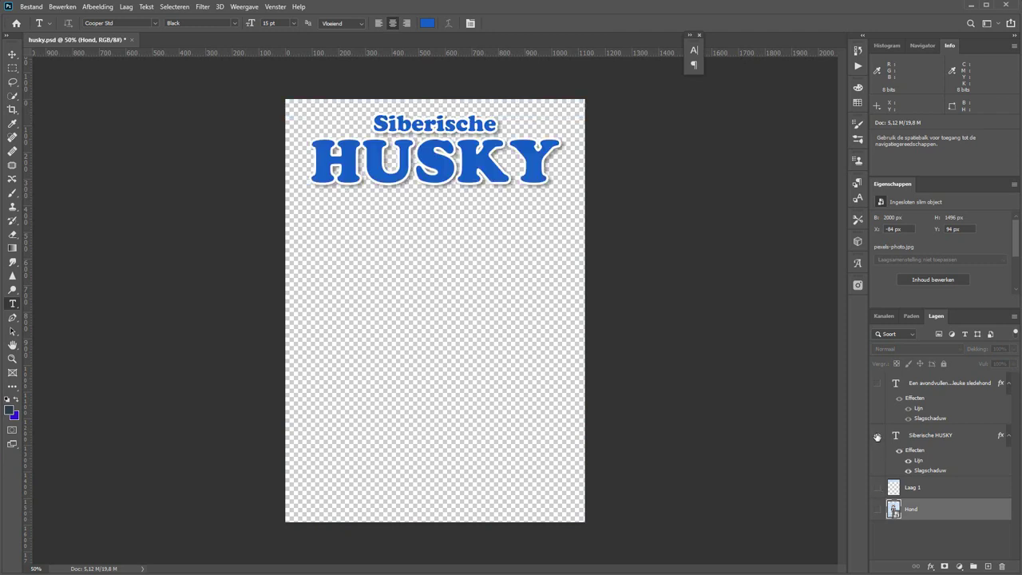
left_click(878, 384, "alt")
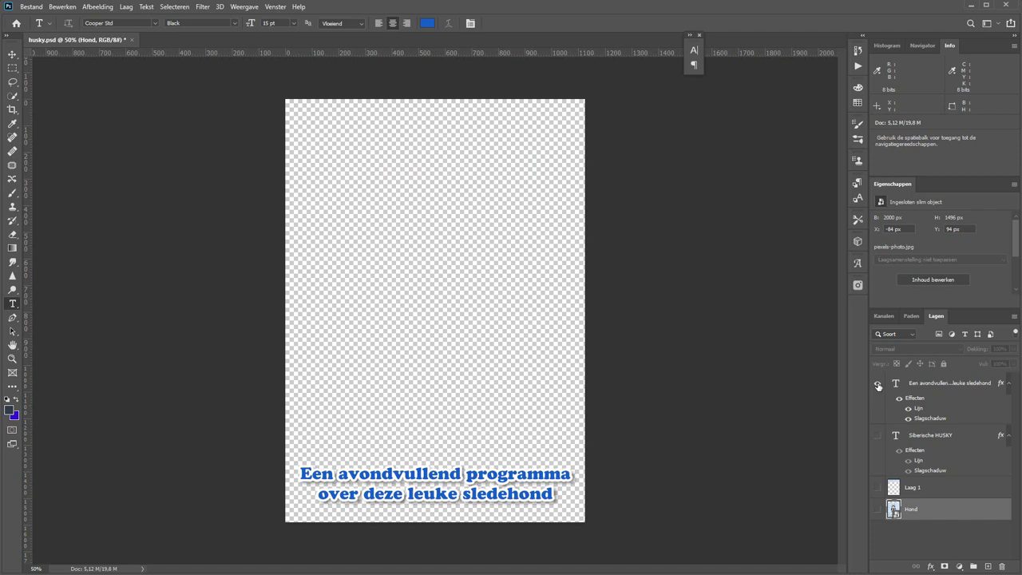
left_click_drag(877, 436, 881, 514)
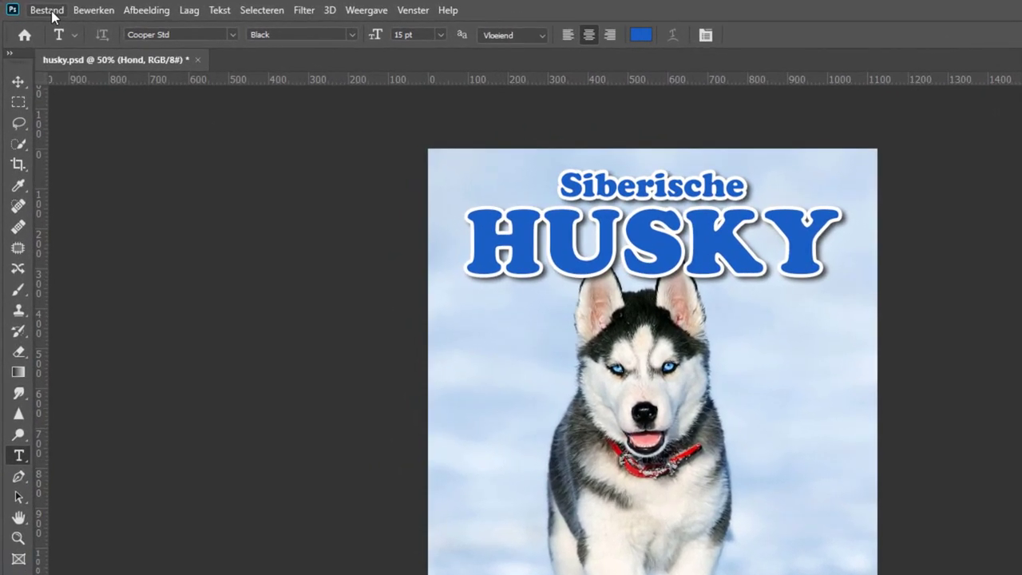
Open Export > Layers to Files with the desktop lagen folder as destination
left_click(32, 7)
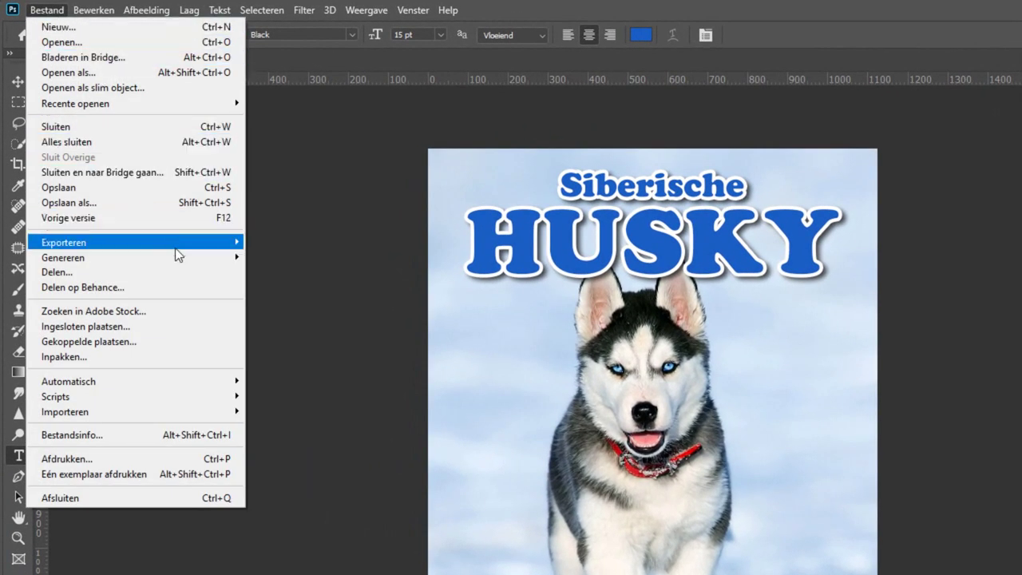
mouse_move(136, 242)
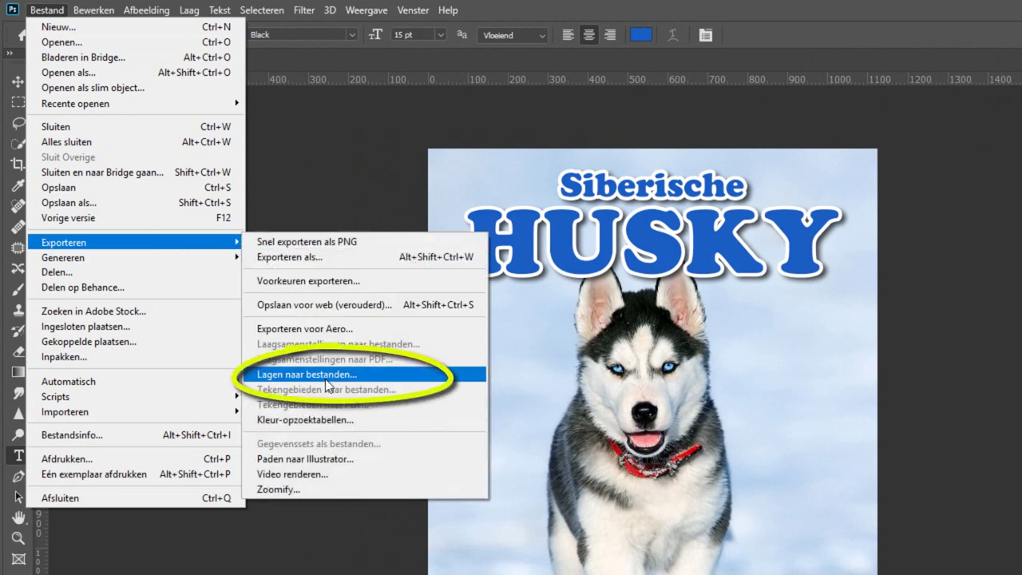
left_click(324, 375)
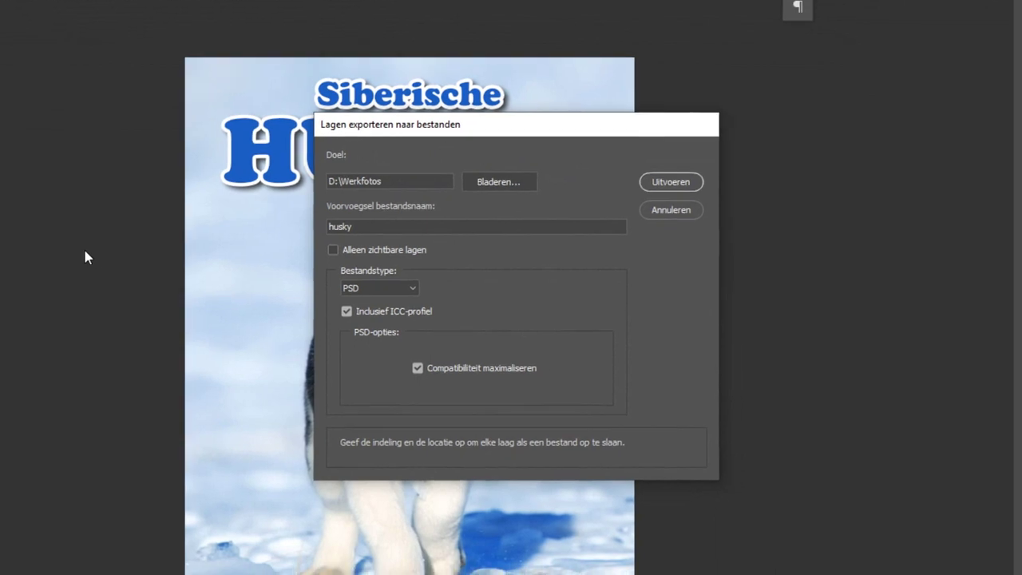
left_click(498, 182)
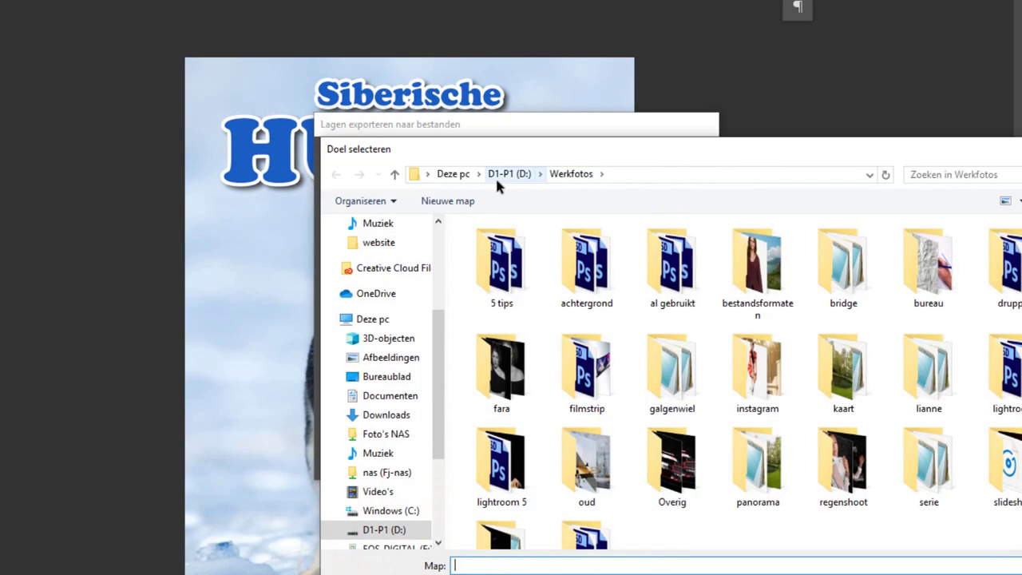
left_click(387, 376)
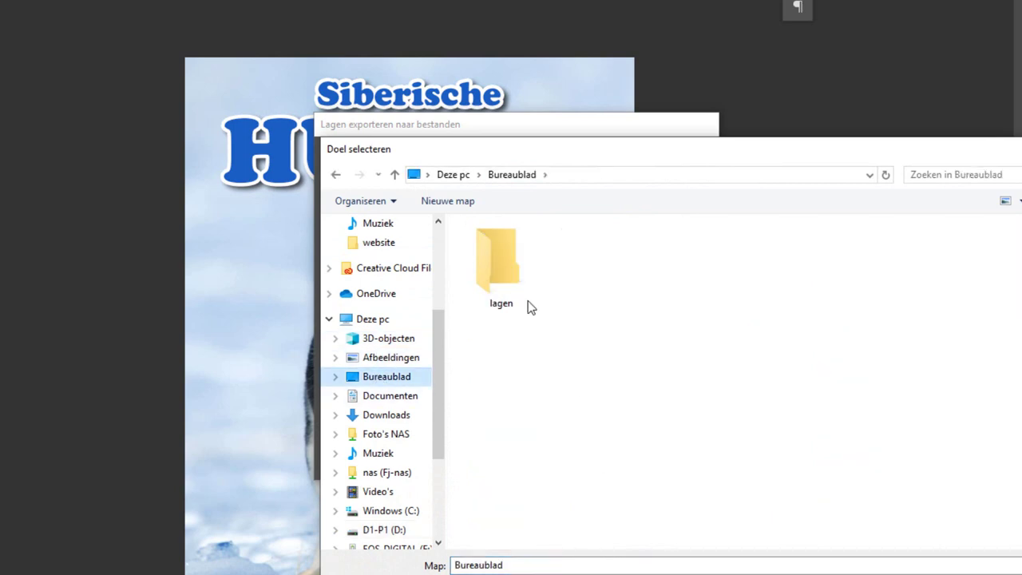
double_click(507, 261)
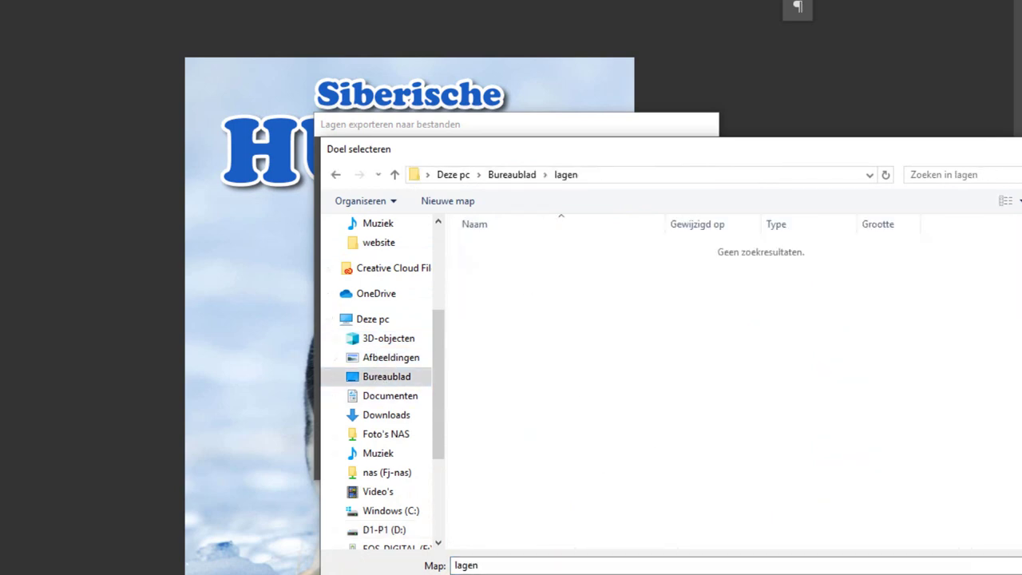
key("Return")
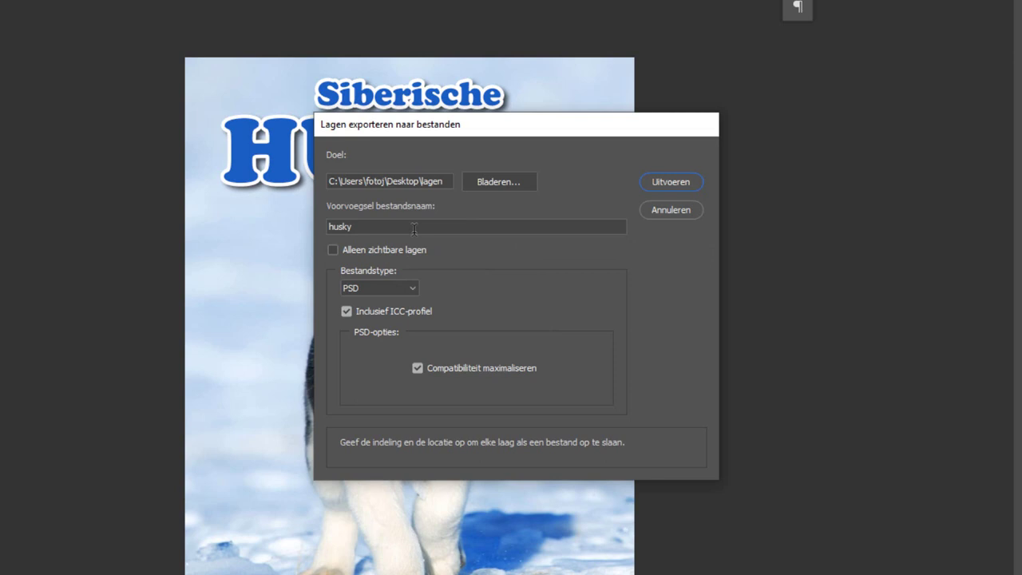
Replace the export file name prefix with 'Poster'
double_click(413, 229)
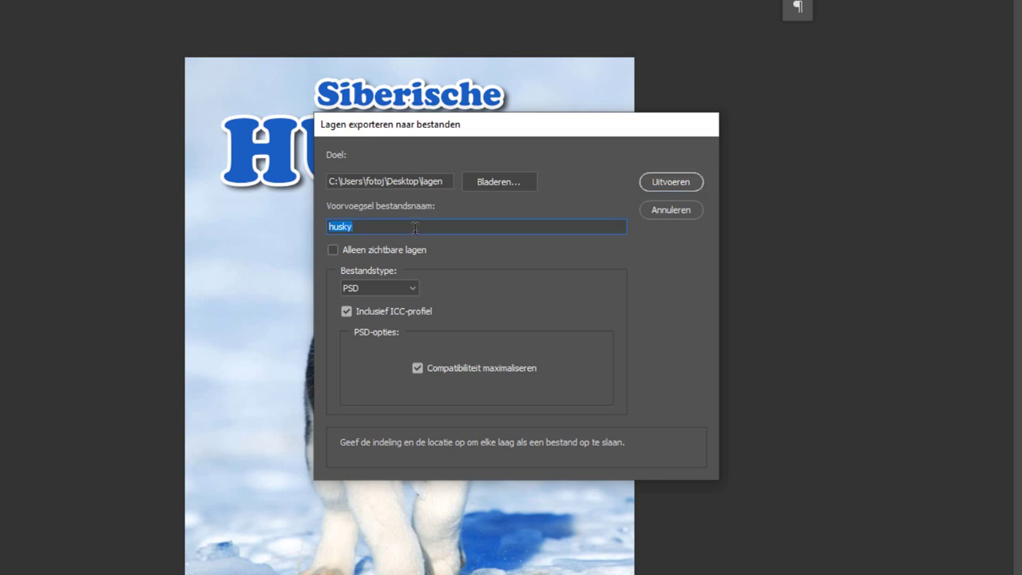
type("Poster")
left_click(413, 288)
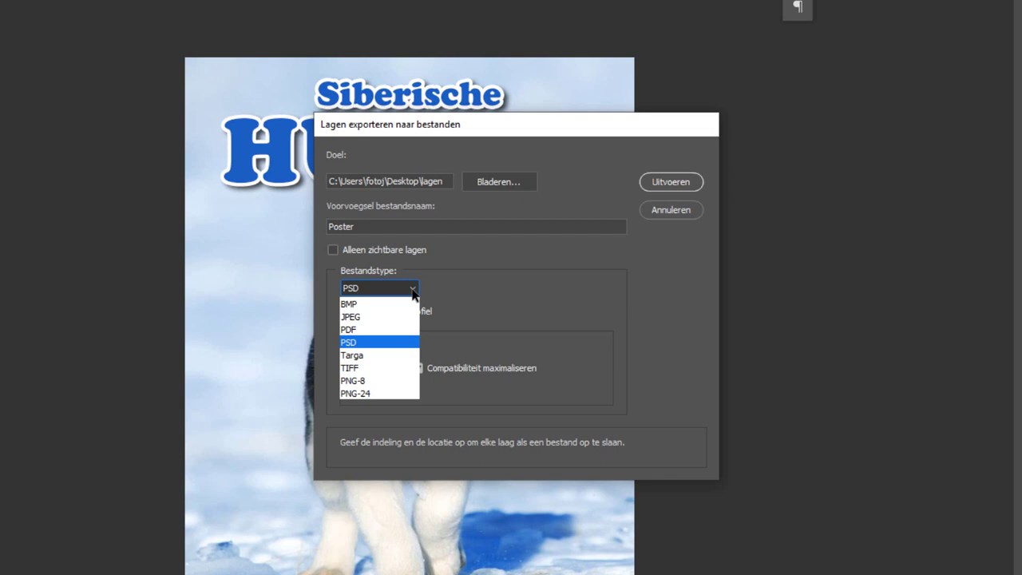
Set the export file type to JPEG, run the export and dismiss the success notice
left_click(413, 293)
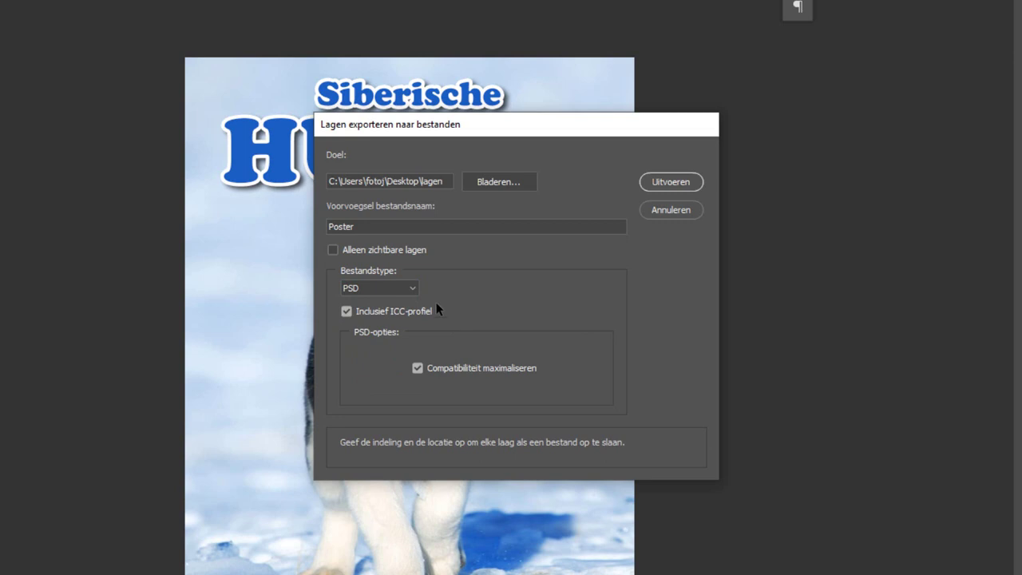
left_click(412, 289)
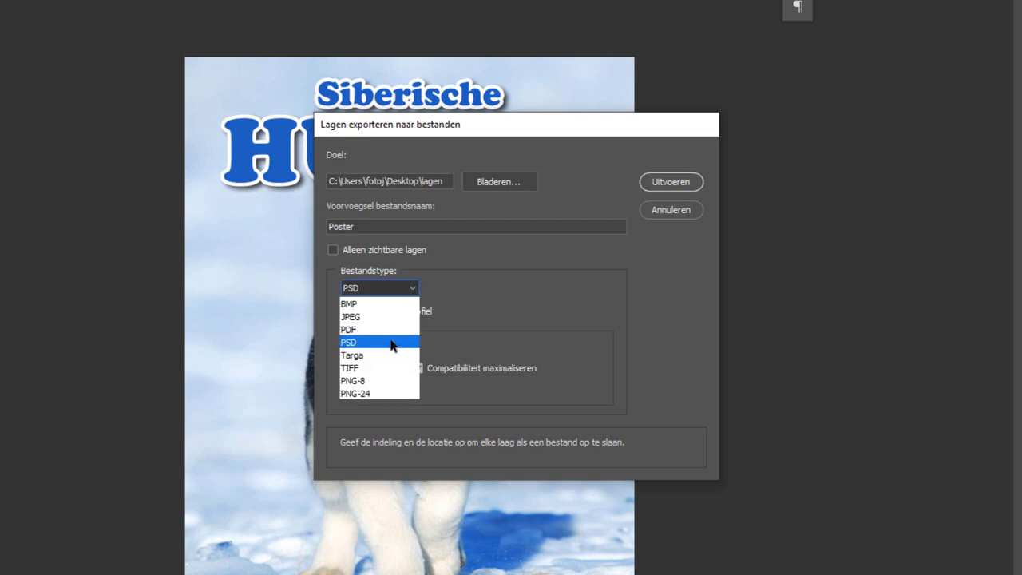
left_click(391, 343)
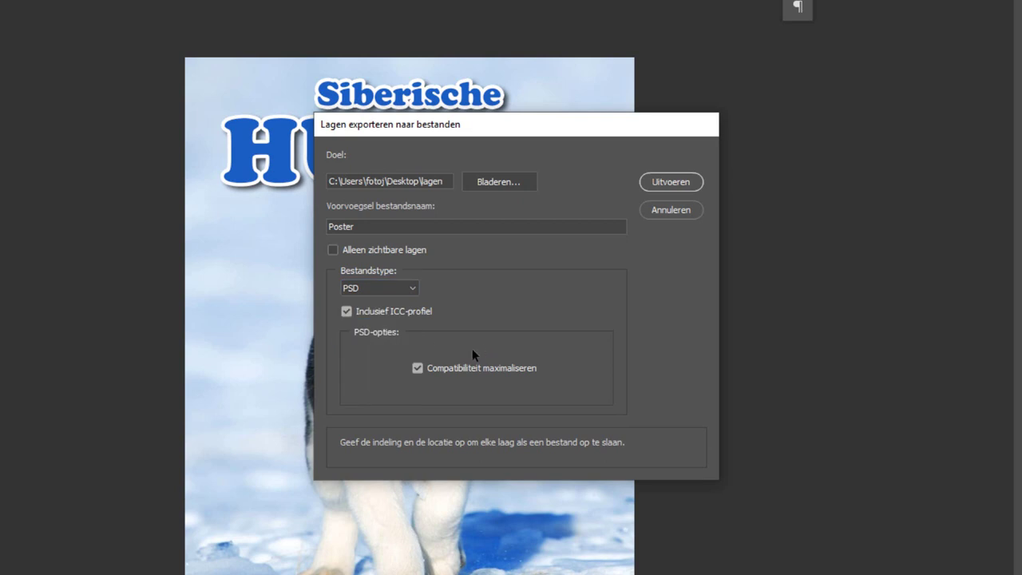
left_click(408, 287)
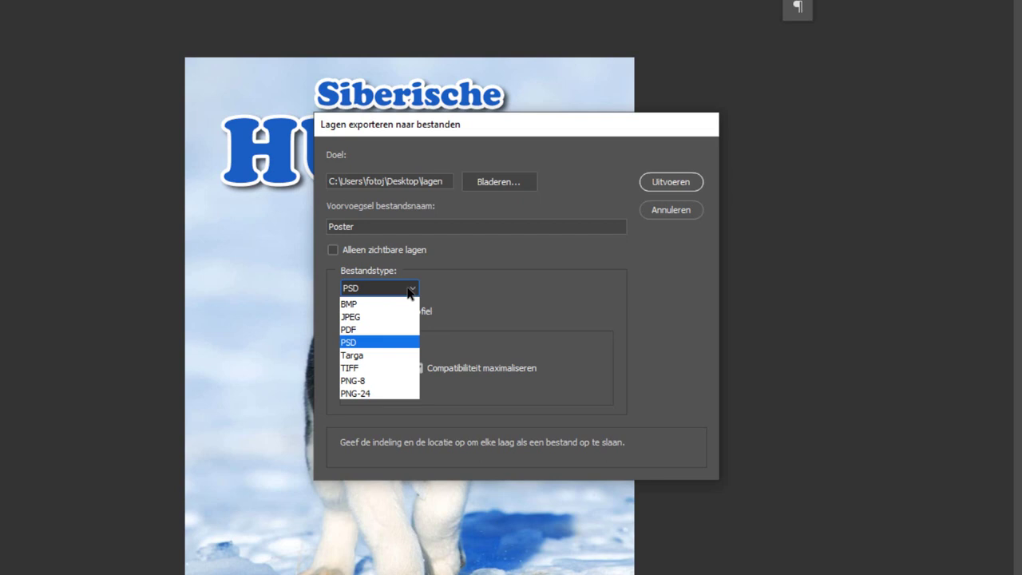
left_click(386, 393)
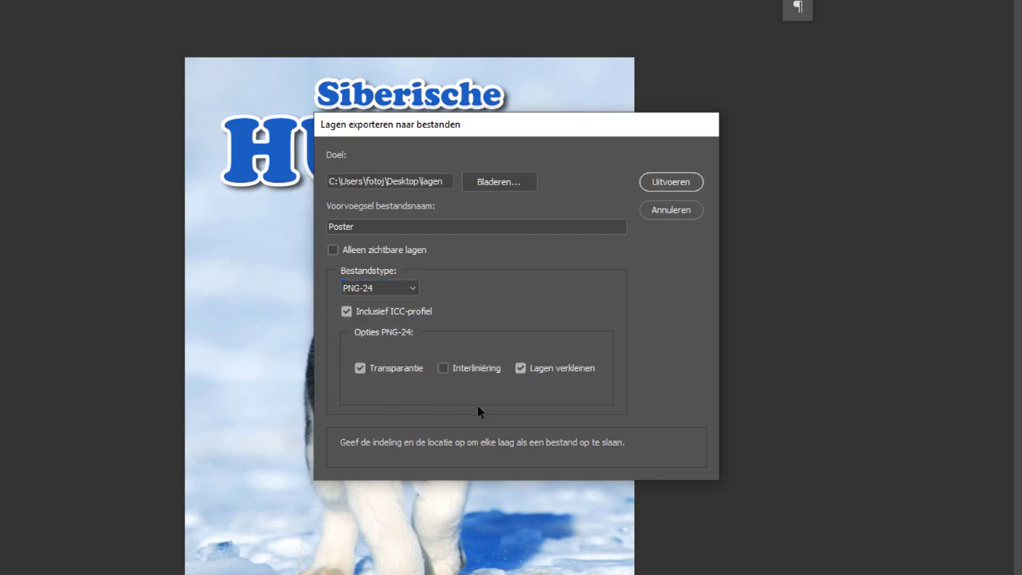
left_click(397, 290)
left_click(389, 317)
left_click(387, 289)
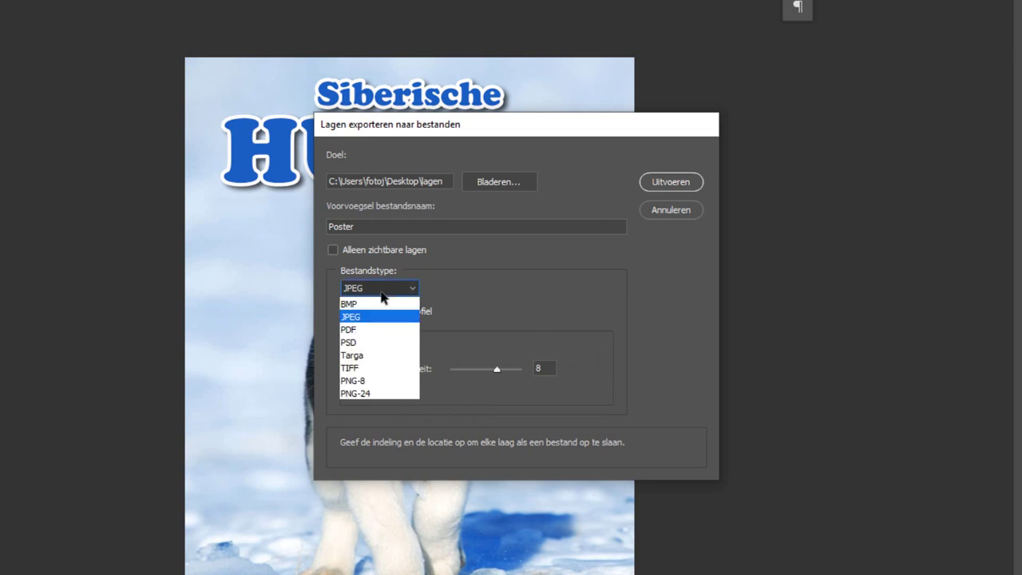
left_click(381, 317)
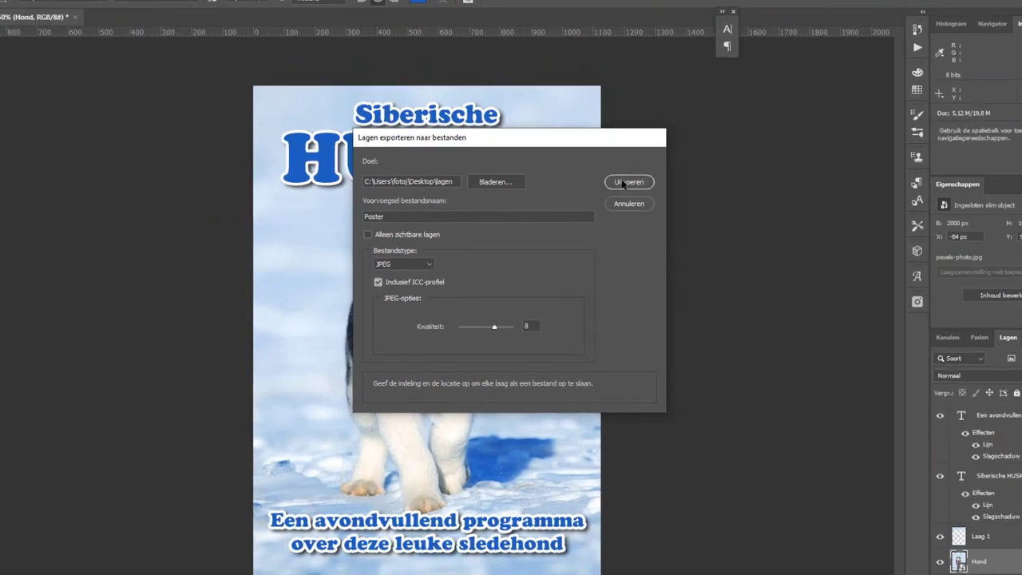
left_click(663, 182)
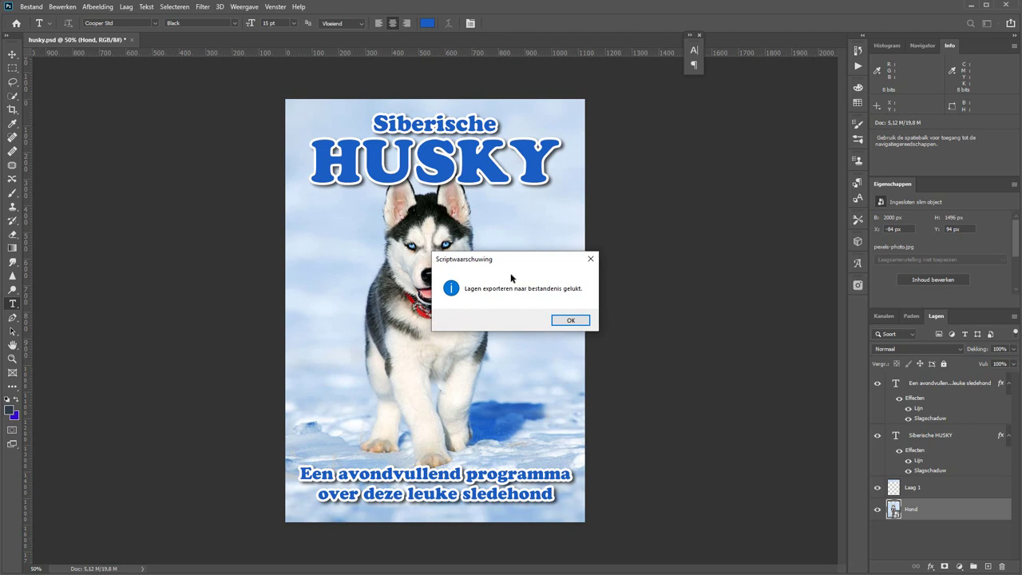
key("Return")
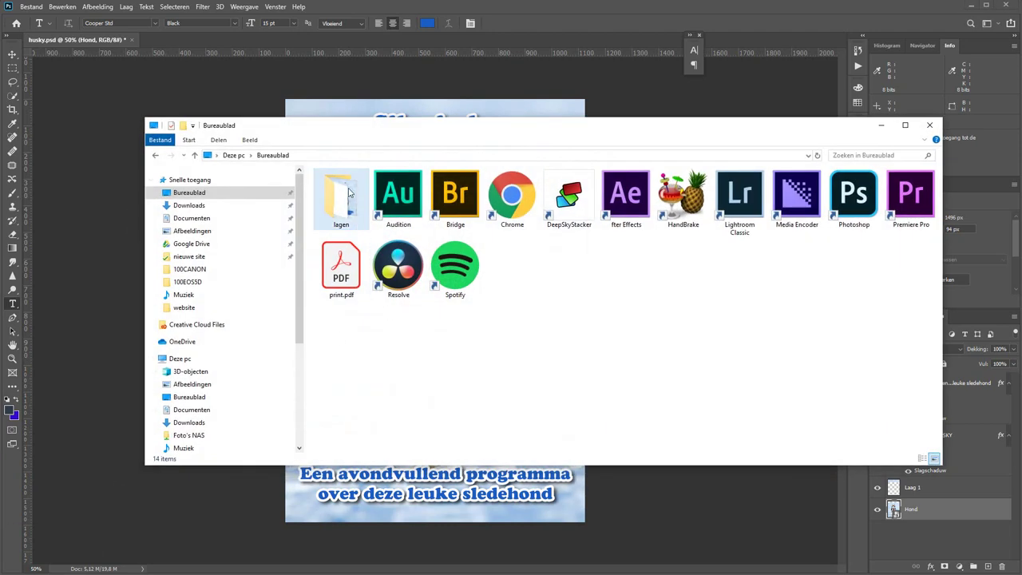
Select the four Poster JPGs in the desktop lagen folder and drag them into Photoshop
double_click(338, 196)
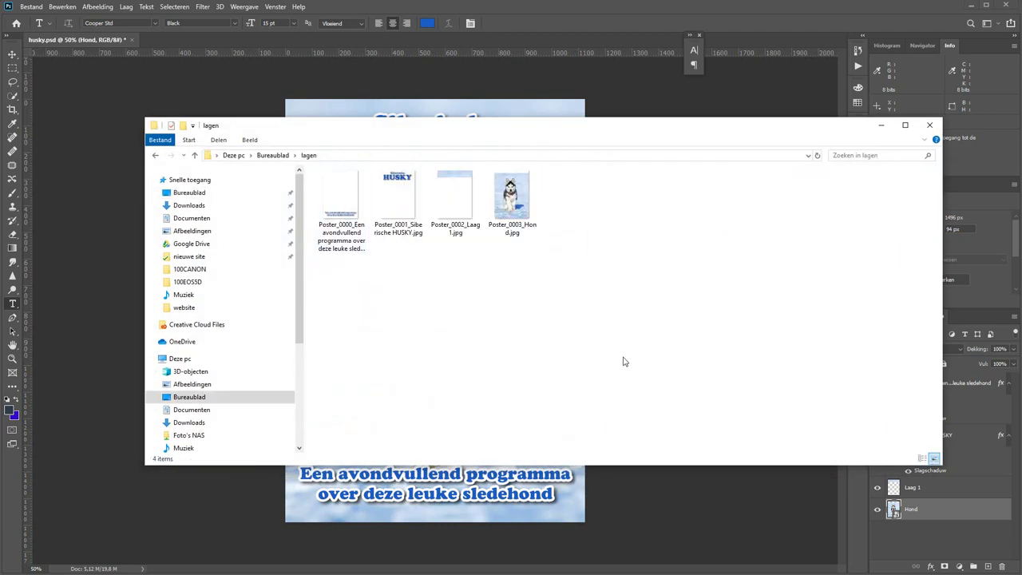
left_click_drag(660, 345, 315, 169)
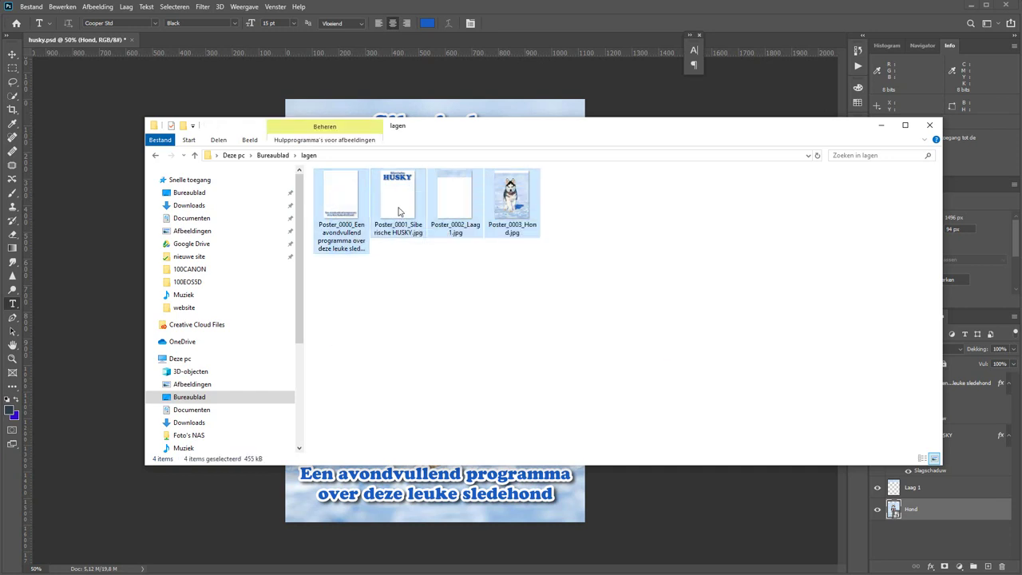
left_click_drag(399, 212, 584, 27)
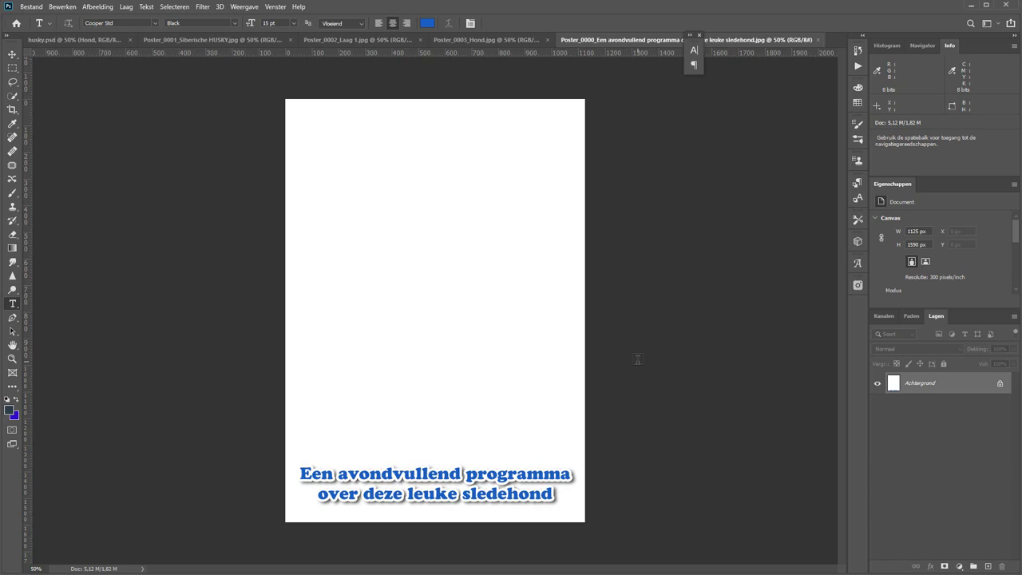
Review the exported Hond, Laag 1 and Siberische HUSKY JPGs, then close all four JPG tabs
left_click(478, 40)
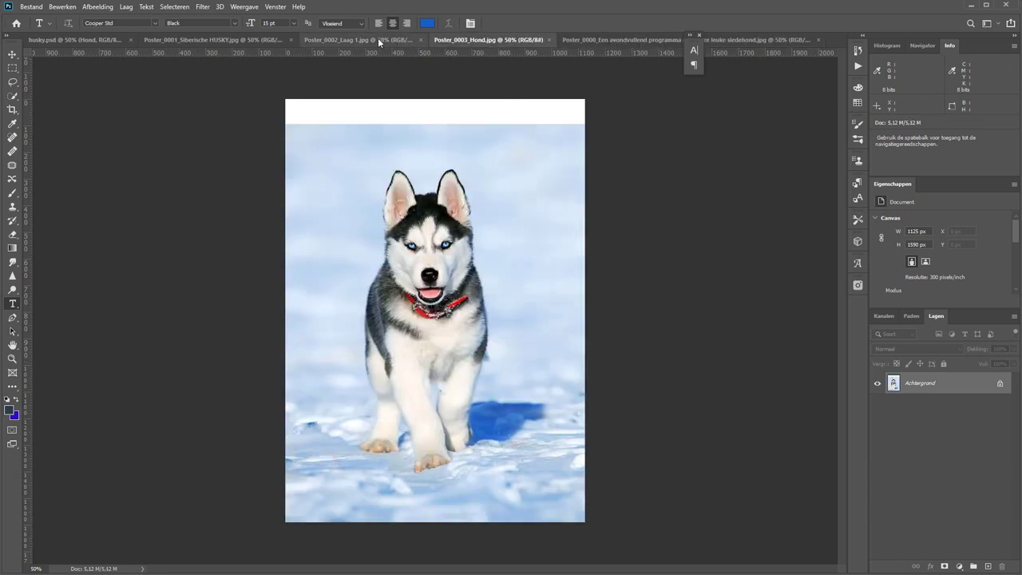
left_click(378, 39)
left_click(242, 39)
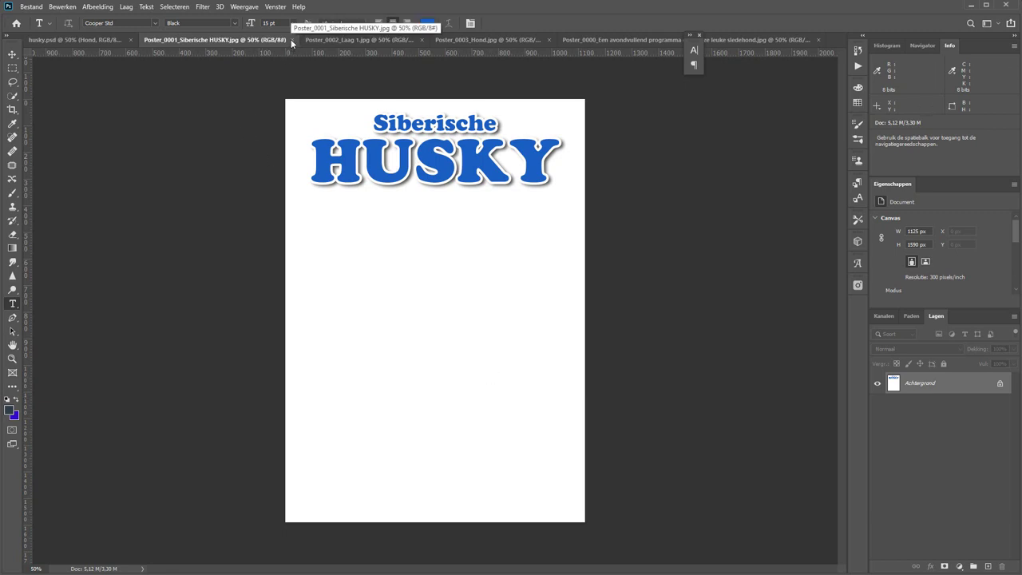
left_click(292, 40)
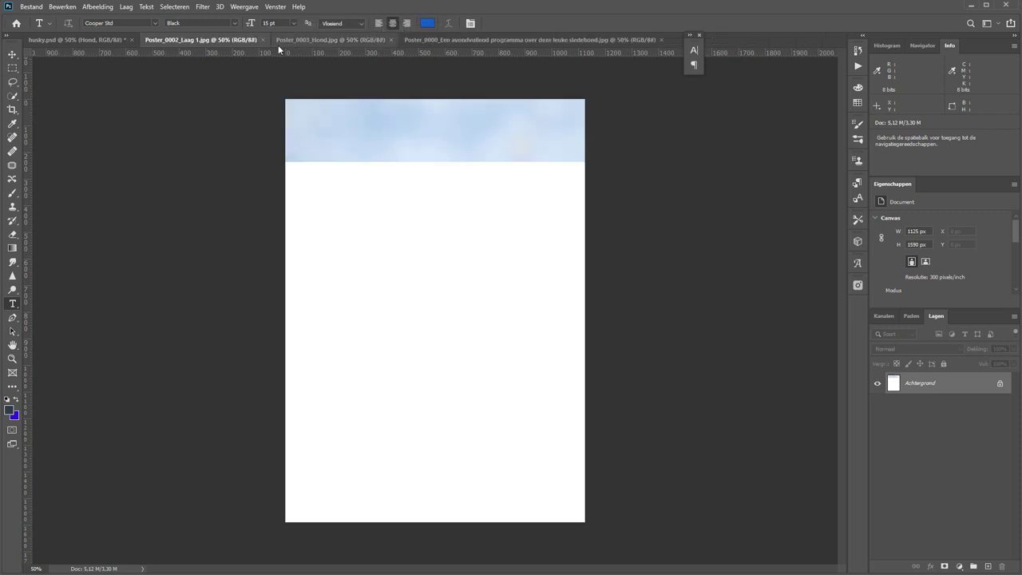
left_click(264, 40)
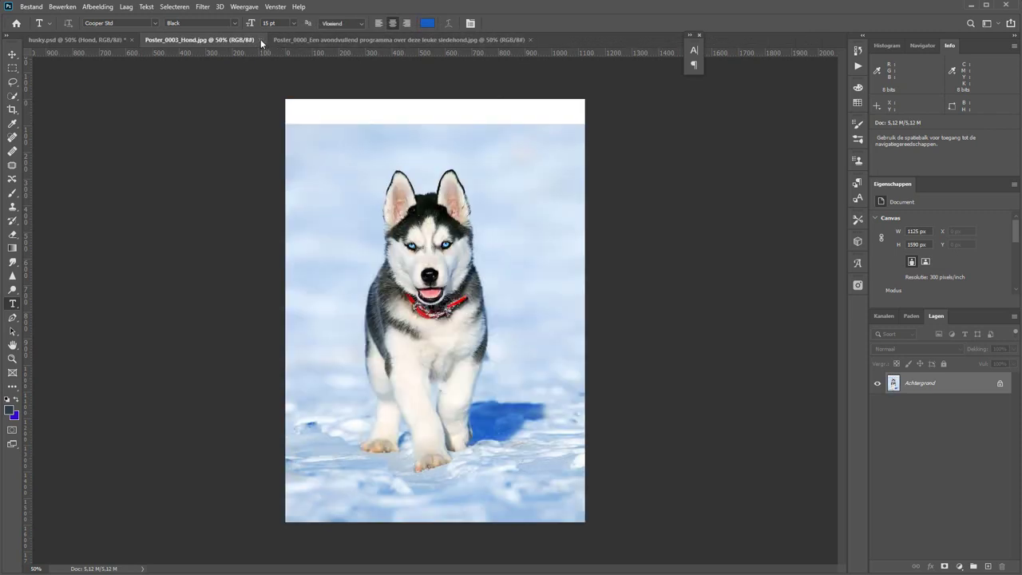
left_click(264, 40)
left_click(404, 40)
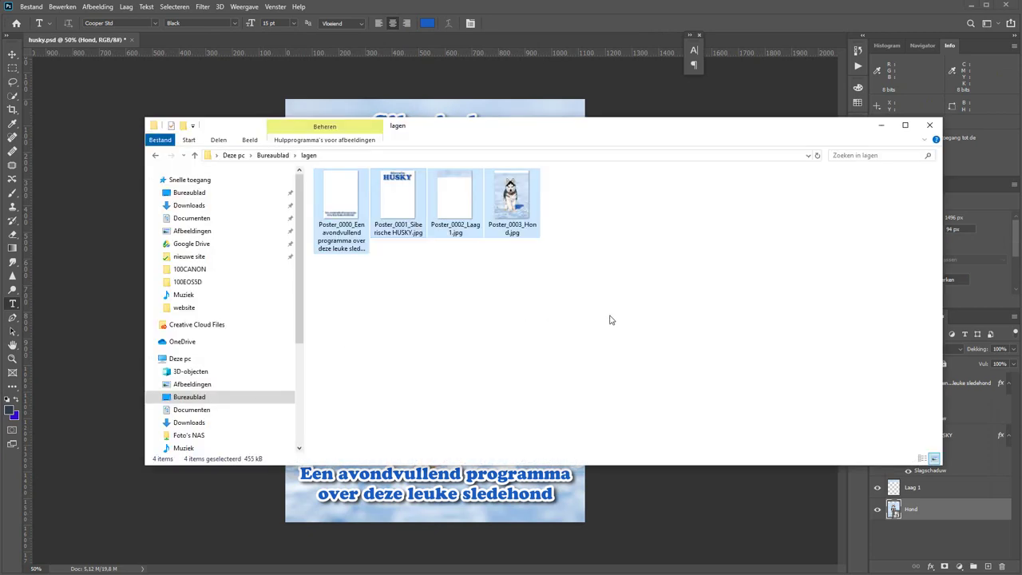
Delete the four exported JPG files from the lagen folder and close the folder
left_click_drag(609, 319, 280, 150)
key("Delete")
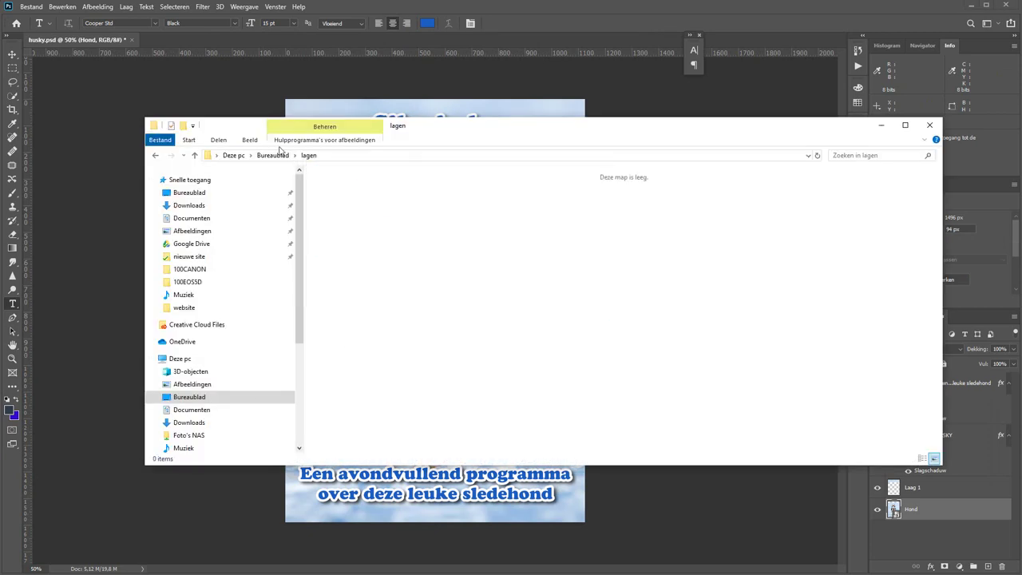
left_click(146, 100)
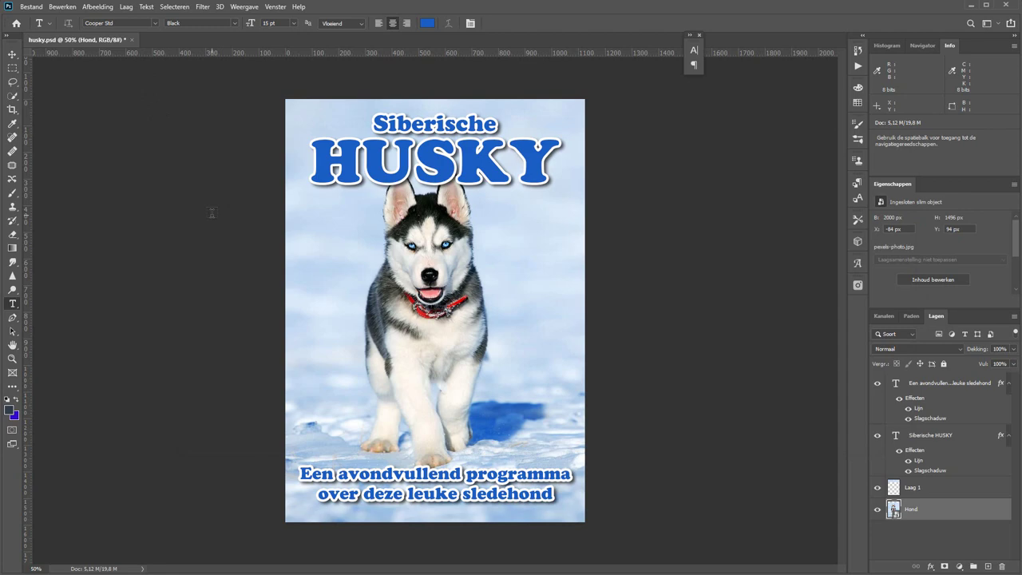
Start Layers to Files (Lagen naar bestanden) with PNG-8 as the file type
left_click(31, 7)
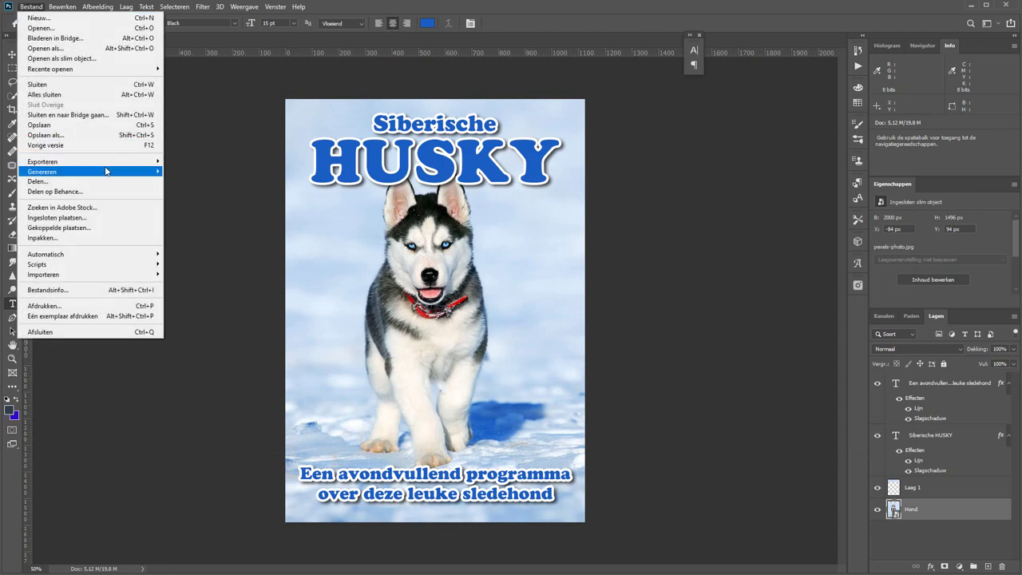
mouse_move(43, 161)
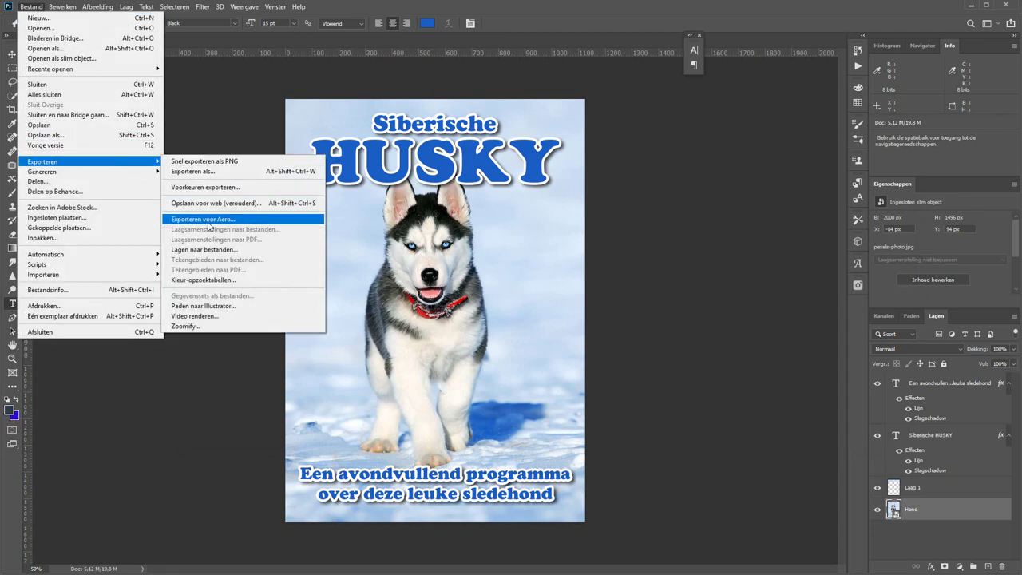
left_click(206, 249)
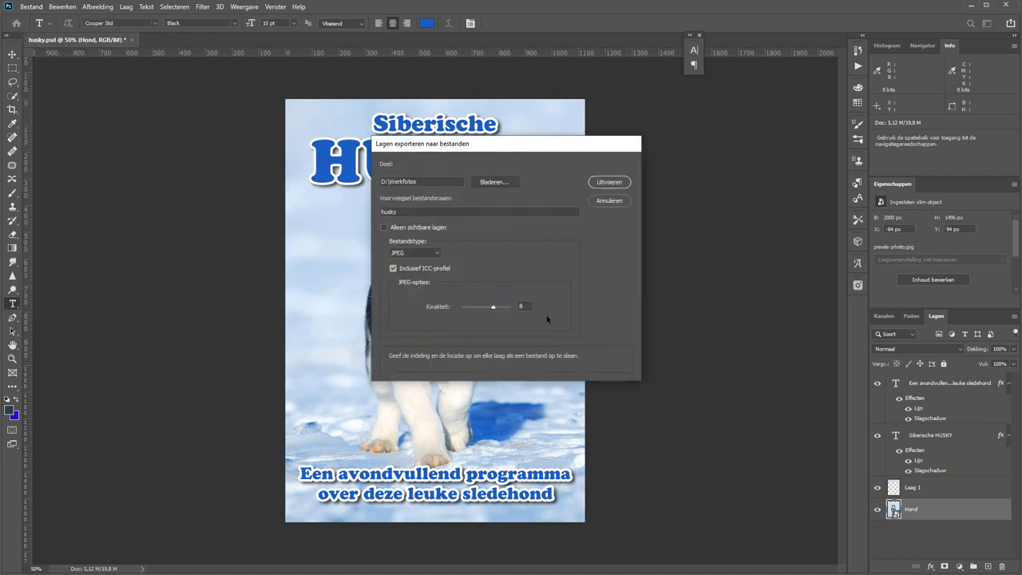
left_click(423, 254)
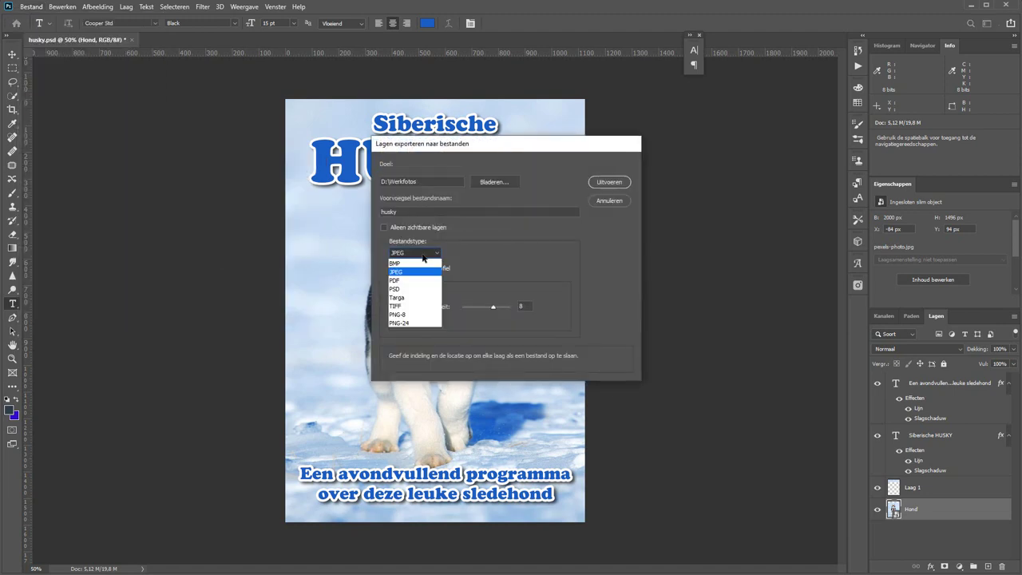
left_click(423, 317)
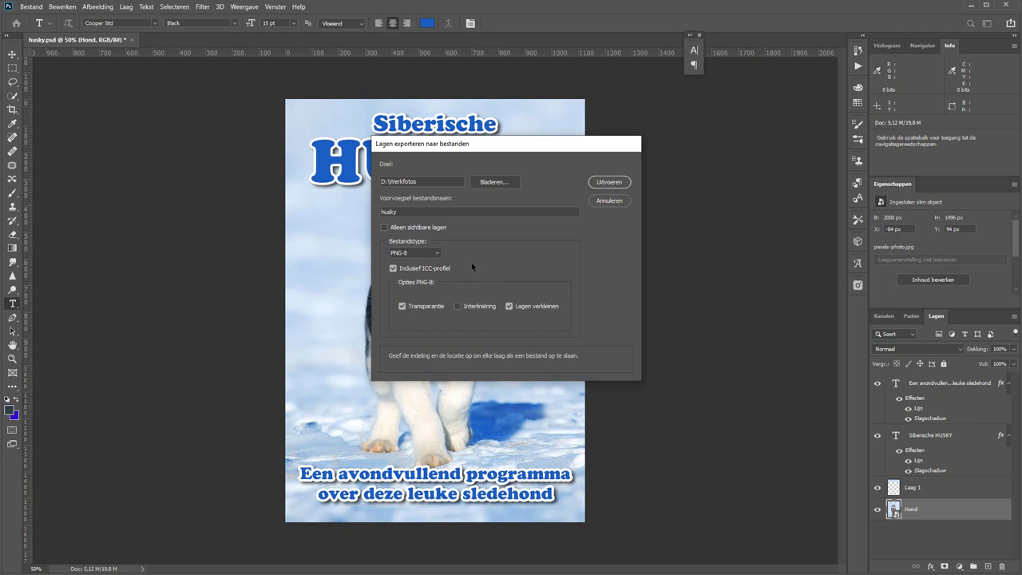
left_click(438, 253)
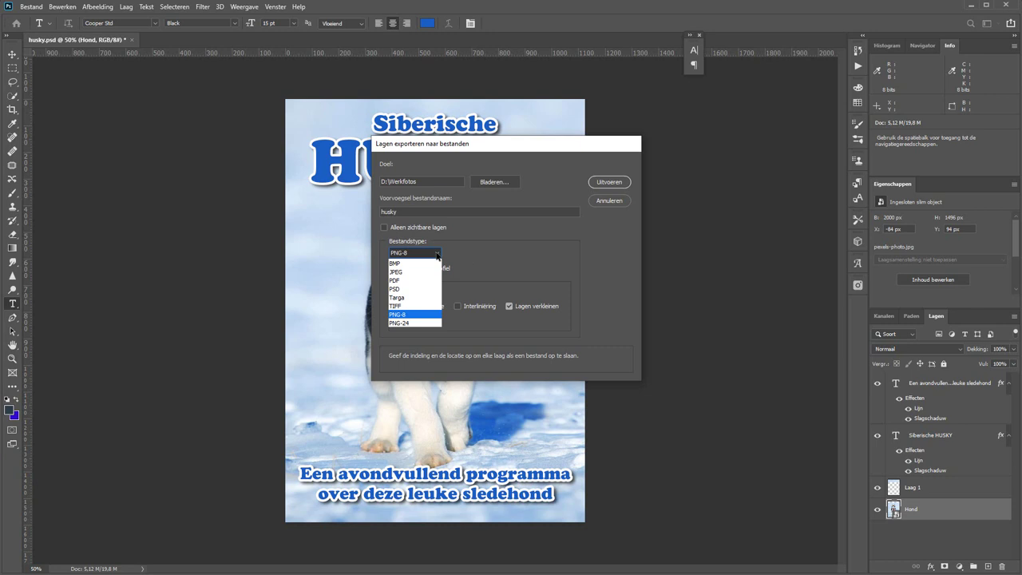
left_click(474, 255)
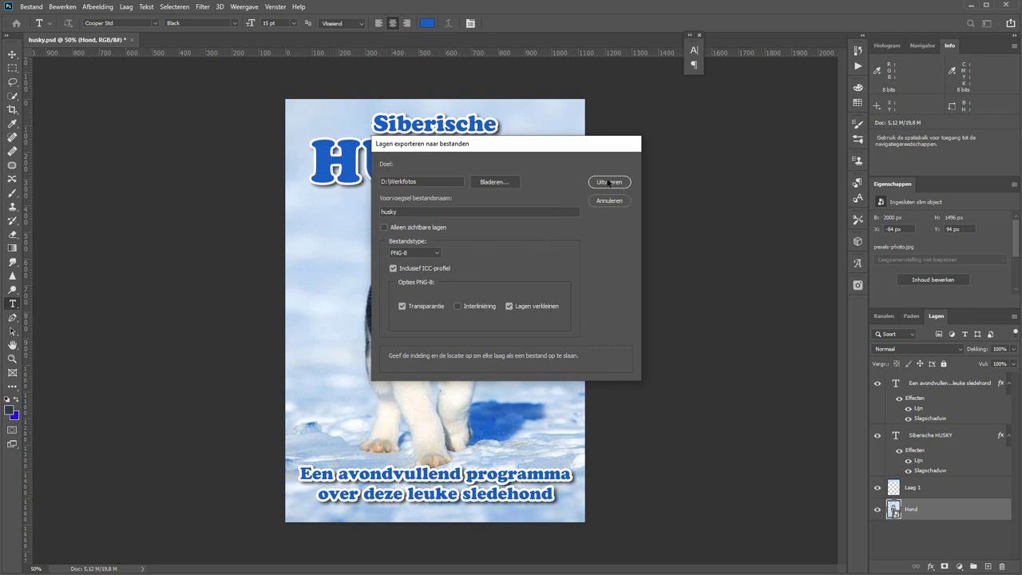
Set the destination to the desktop lagen folder, run the export, and dismiss the success notice
double_click(403, 181)
left_click(494, 182)
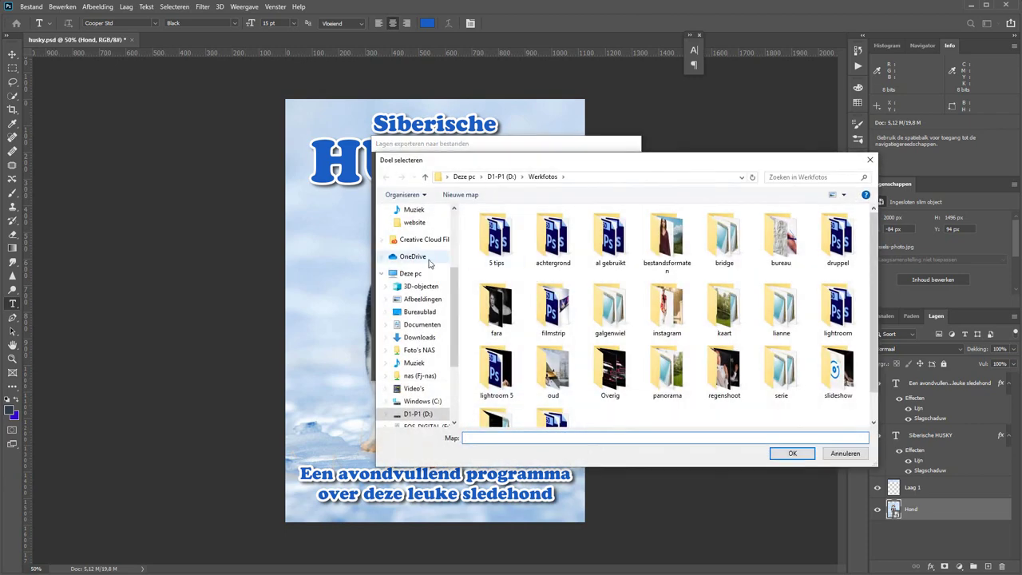
left_click(420, 311)
double_click(499, 236)
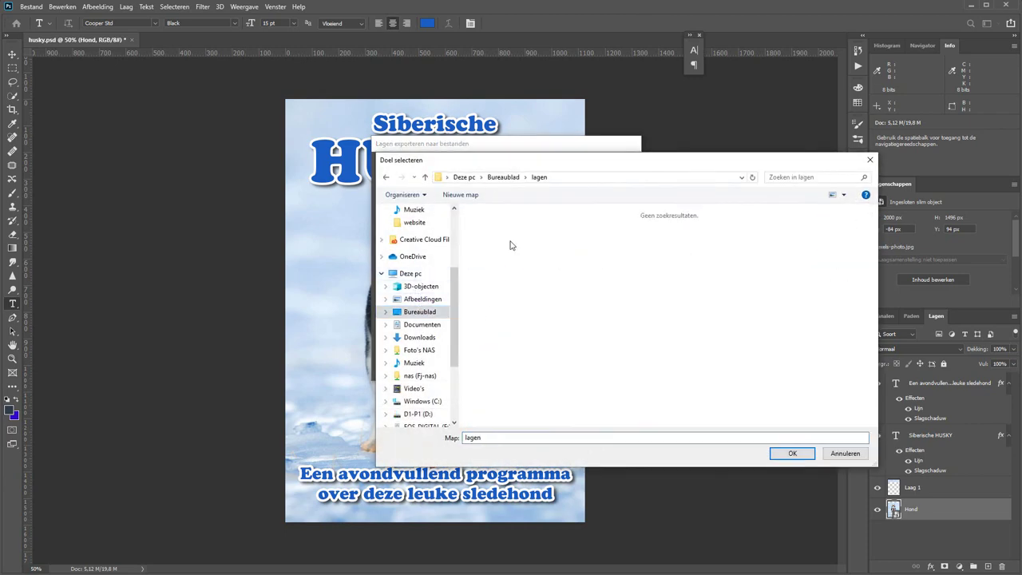
key("Return")
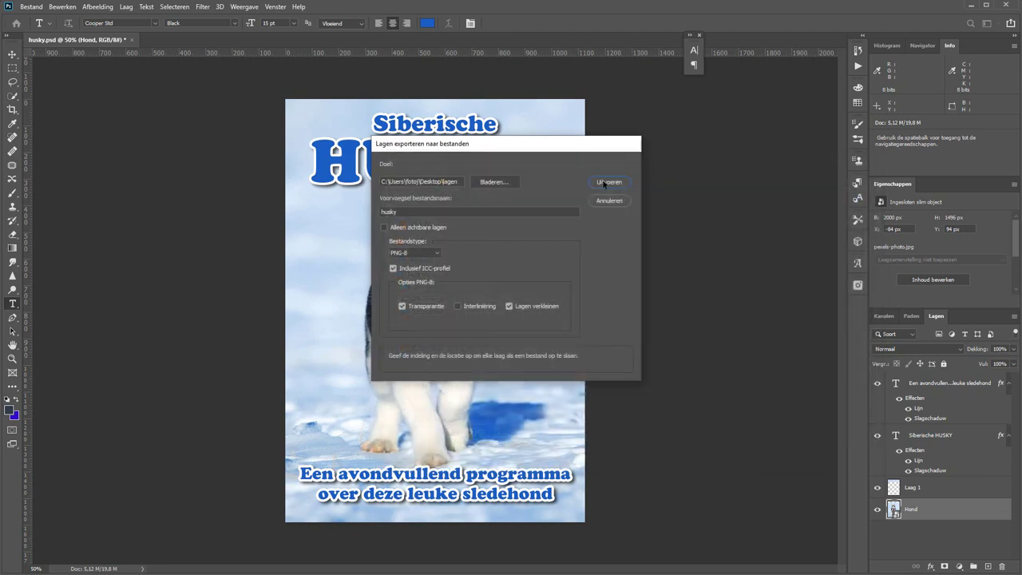
left_click(604, 183)
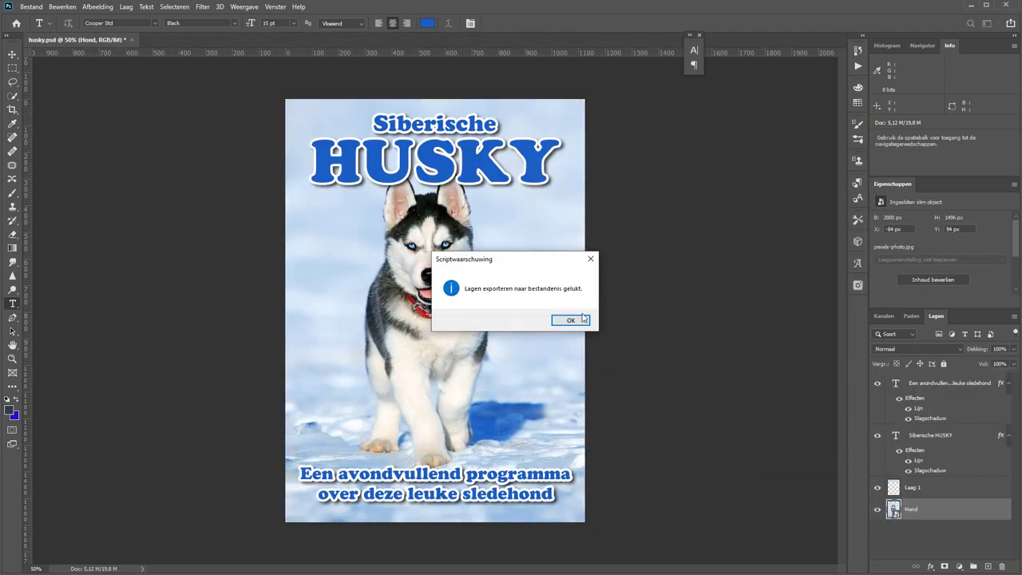
left_click(570, 320)
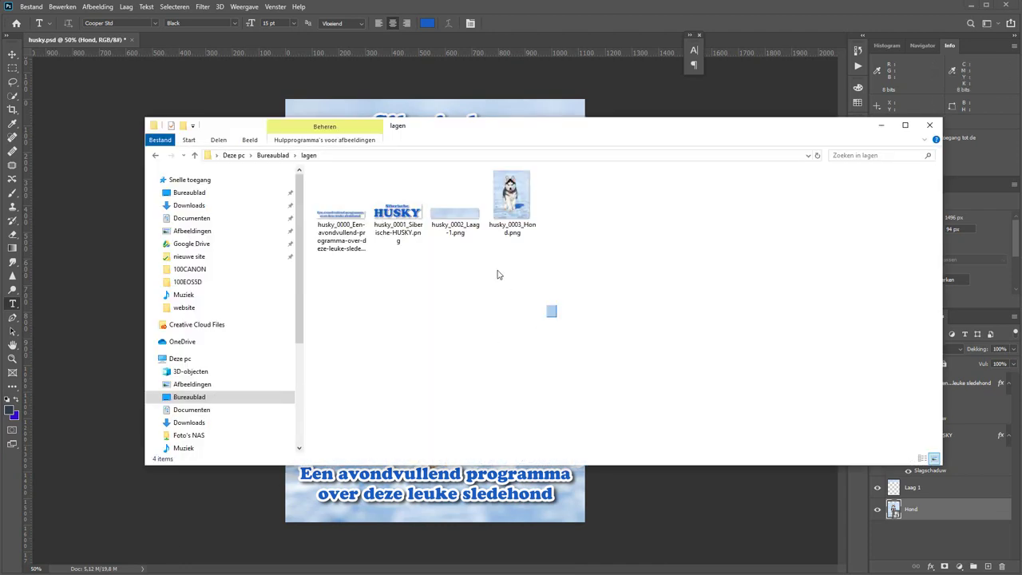
Open the four exported husky PNGs in Photoshop and view the Siberische HUSKY title
left_click_drag(498, 275, 340, 193)
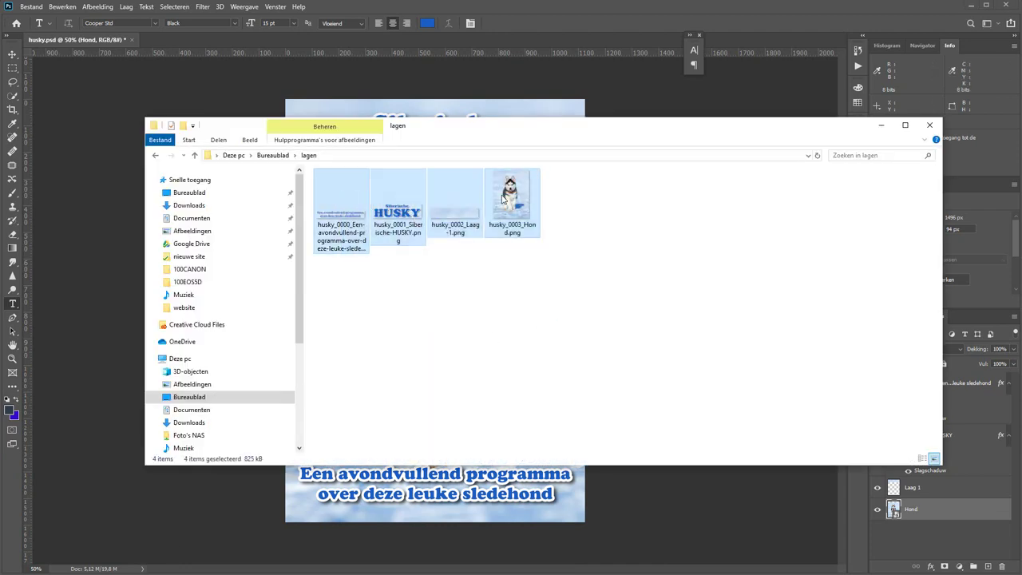
left_click_drag(502, 199, 605, 21)
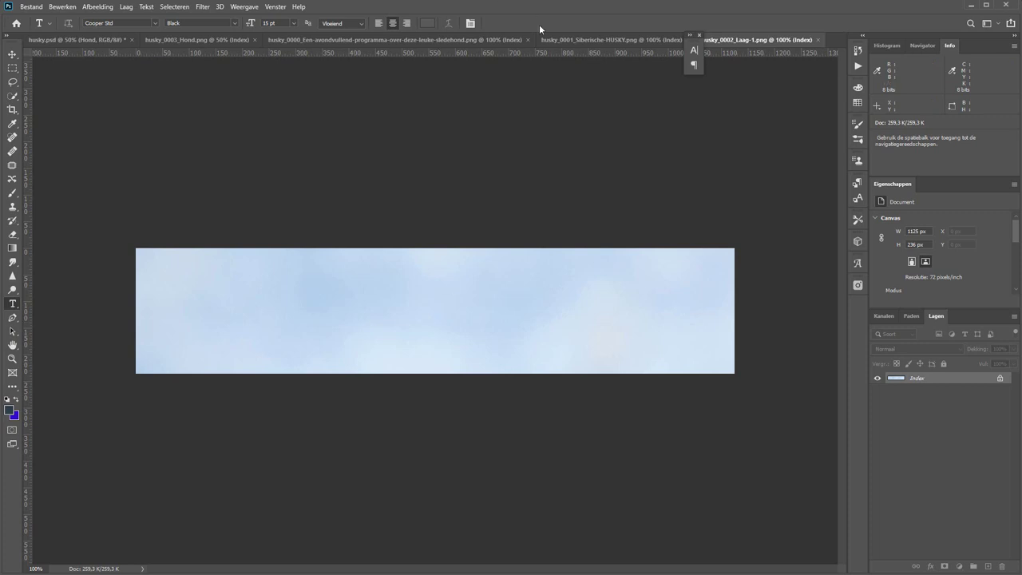
left_click(565, 38)
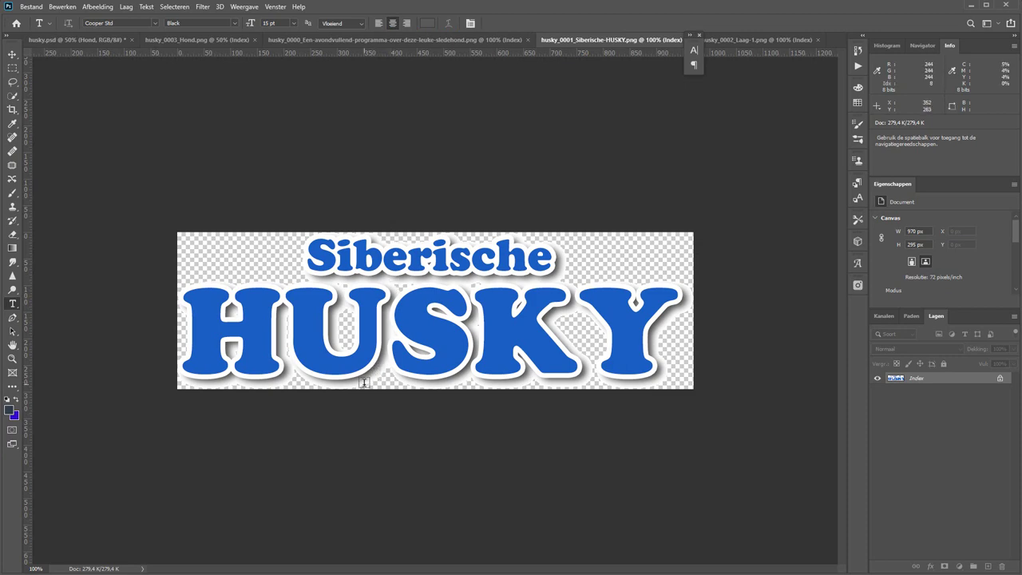
Zoom in on the jagged edge between K and Y, then fit the whole title in view
key("z")
left_click_drag(607, 335, 567, 382)
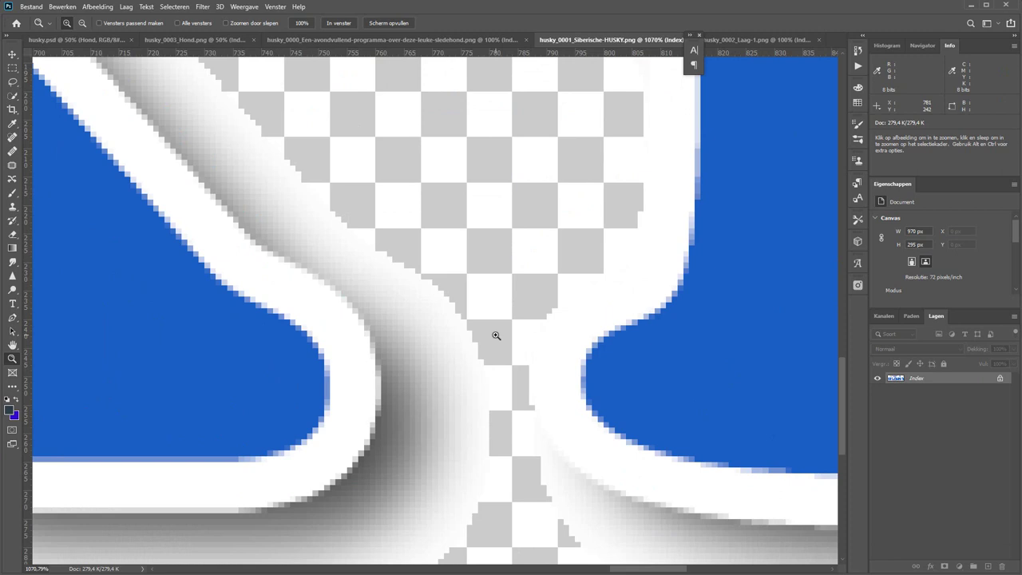
left_click_drag(654, 347, 568, 459)
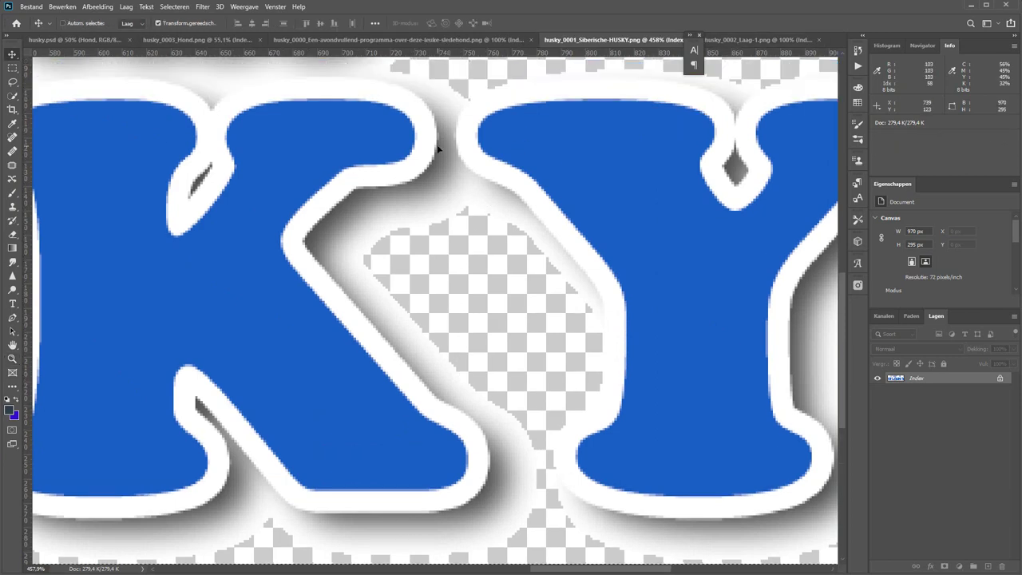
key("ctrl+a")
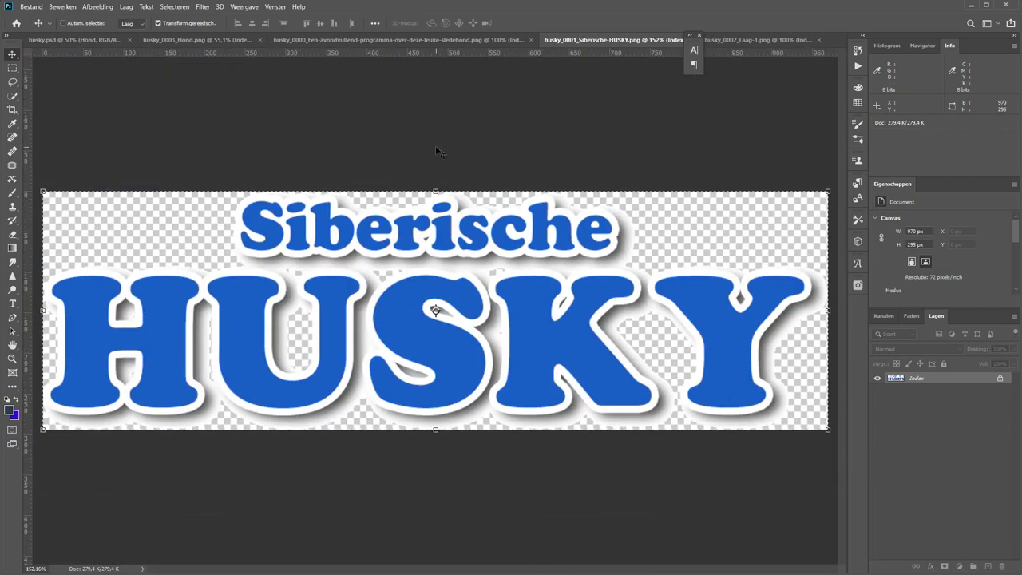
Convert the dog photo to RGB colour, test the HUSKY title on top, and inspect the K edge
left_click(195, 40)
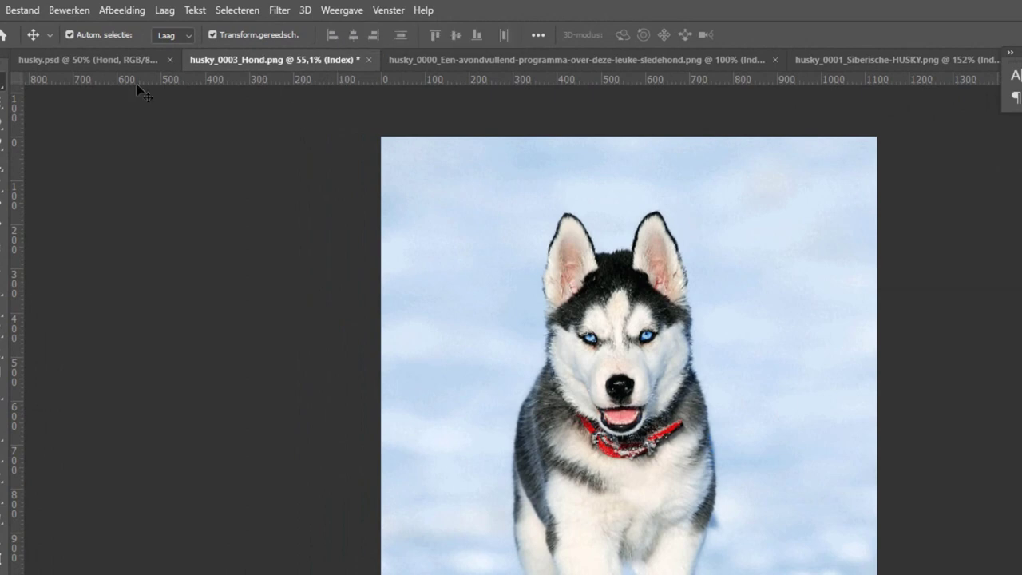
left_click(118, 10)
mouse_move(126, 27)
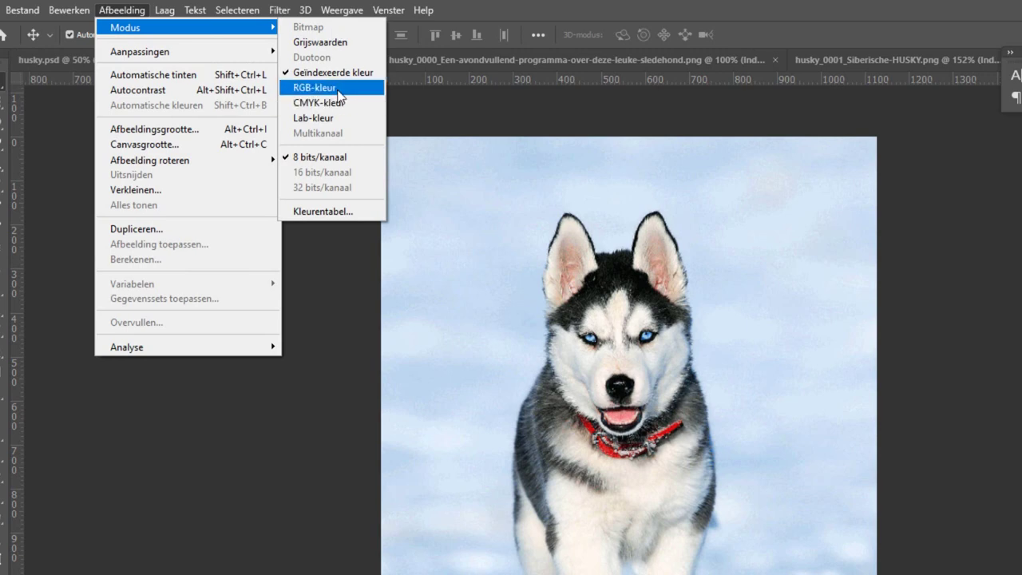
left_click(337, 88)
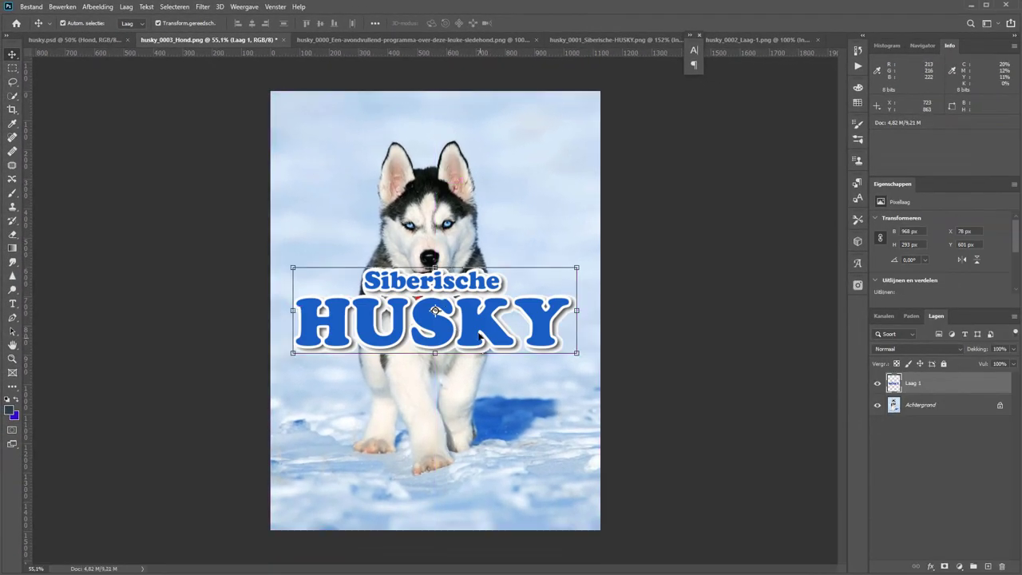
left_click_drag(472, 321, 472, 145)
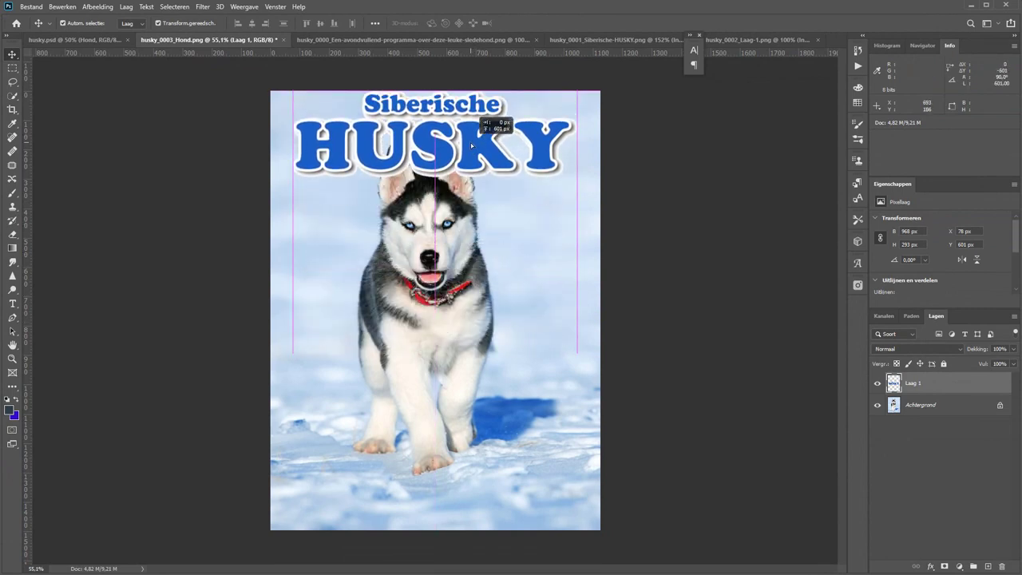
key("z")
left_click_drag(513, 152, 559, 317)
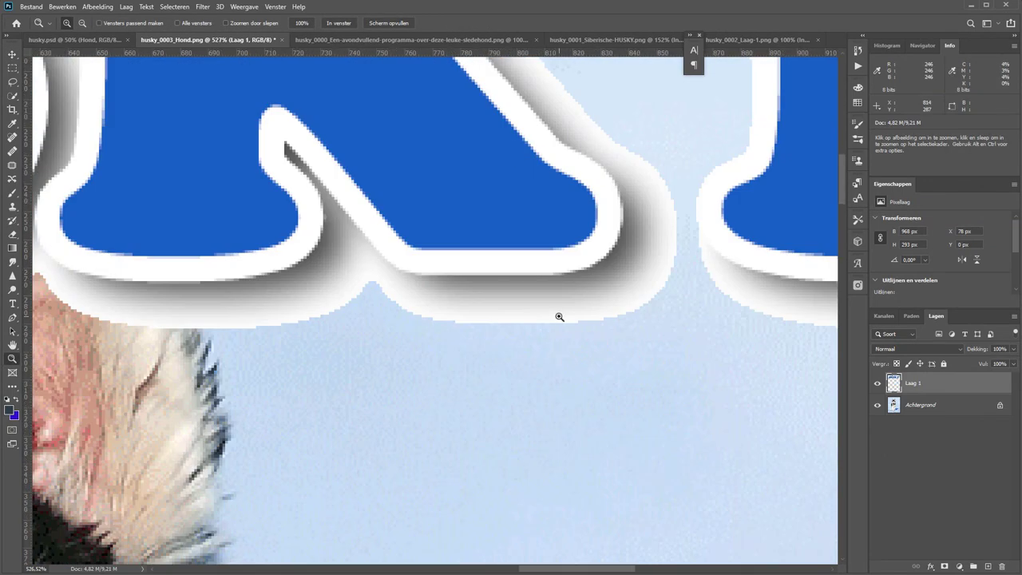
Close the dog photo without saving, then close the remaining exported PNG images
key("ctrl+w")
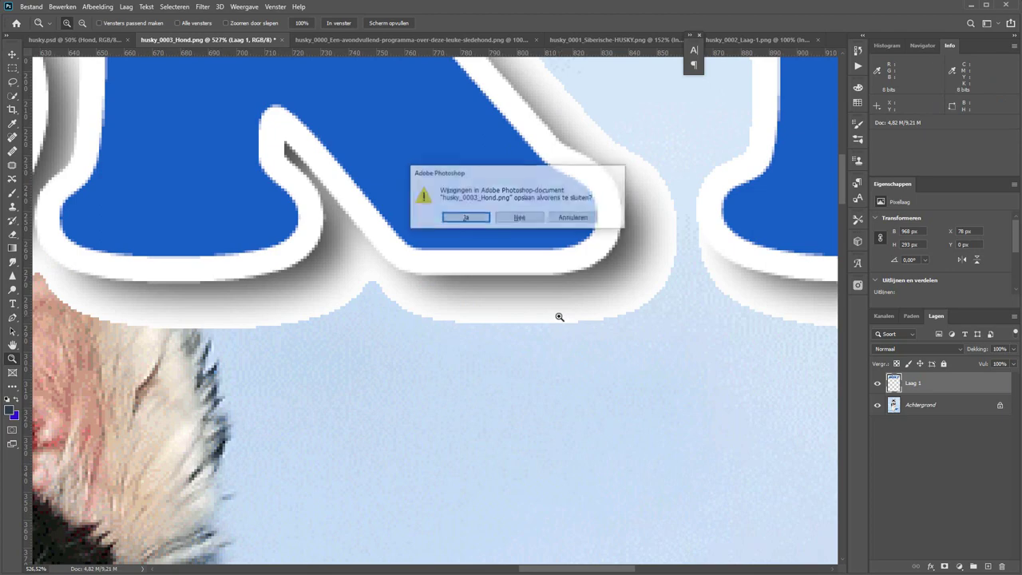
left_click(519, 217)
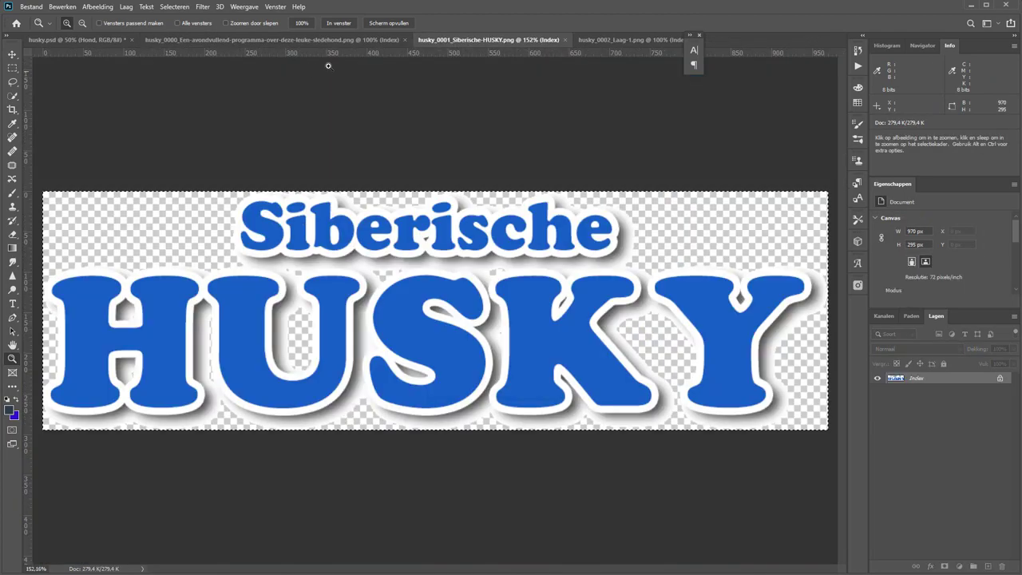
left_click(471, 40)
left_click(405, 40)
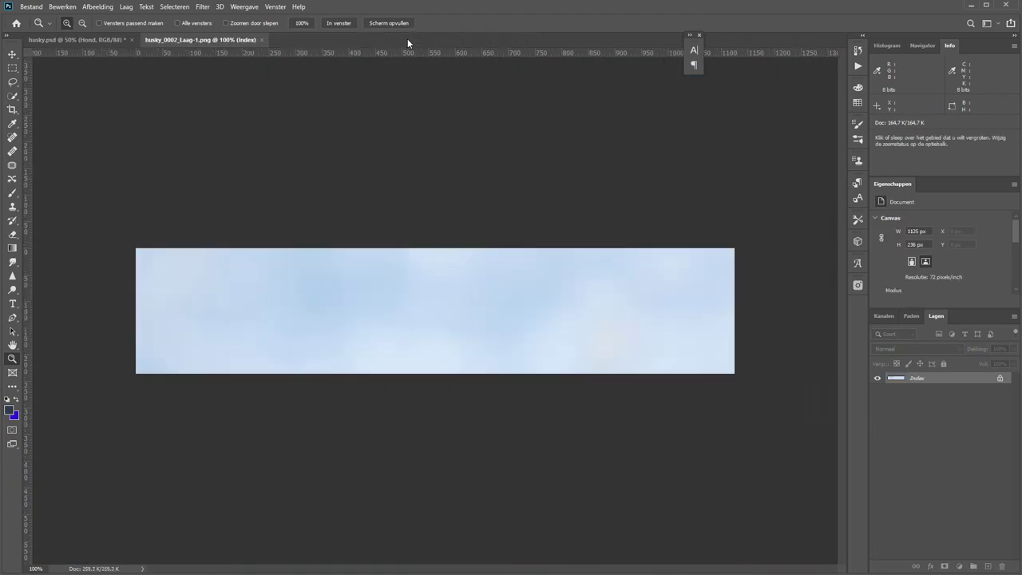
left_click(259, 40)
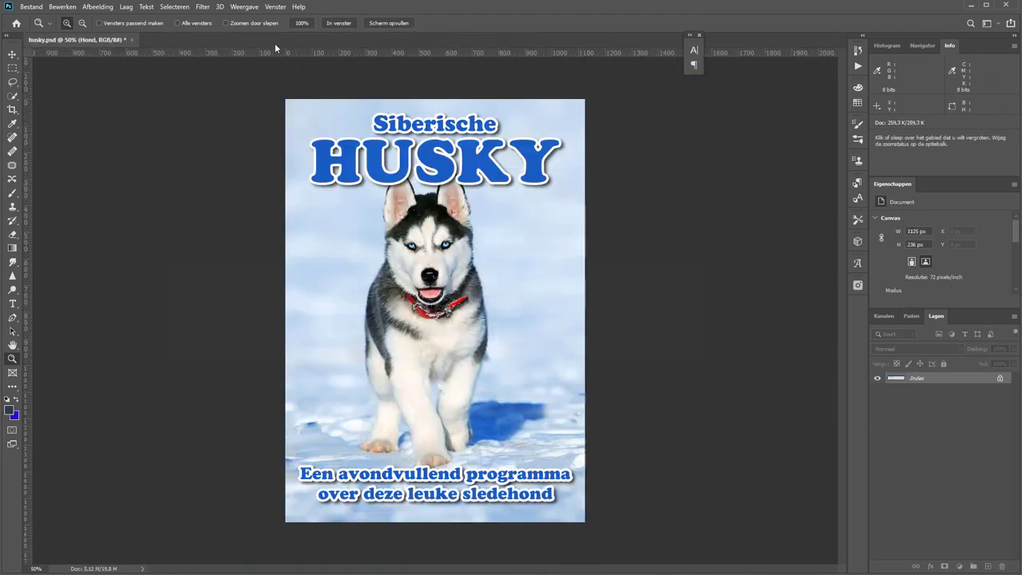
Start Layers to Files (Lagen naar bestanden) with PNG-24 as the file type
left_click(32, 7)
mouse_move(42, 162)
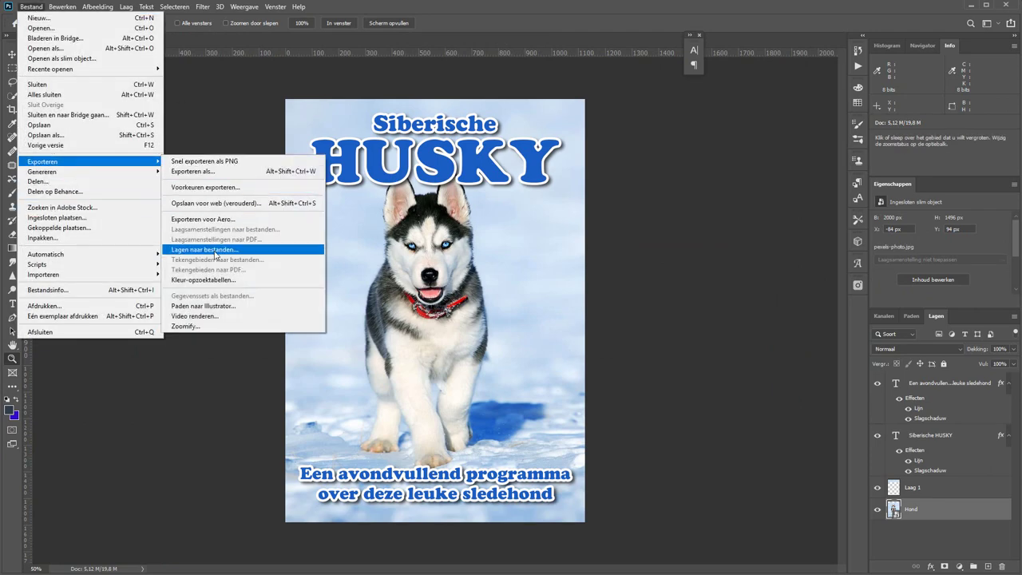
left_click(205, 249)
left_click(414, 252)
left_click(422, 322)
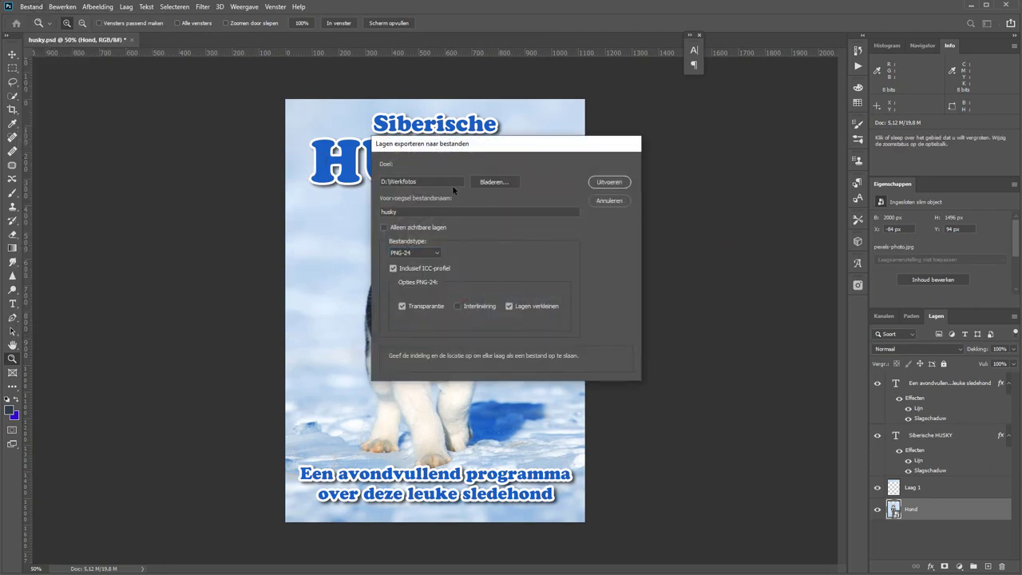
Set the destination to Bureaublad\lagen, run the export, and dismiss the success message
left_click(494, 182)
left_click(422, 324)
left_click(493, 242)
double_click(493, 242)
left_click(608, 182)
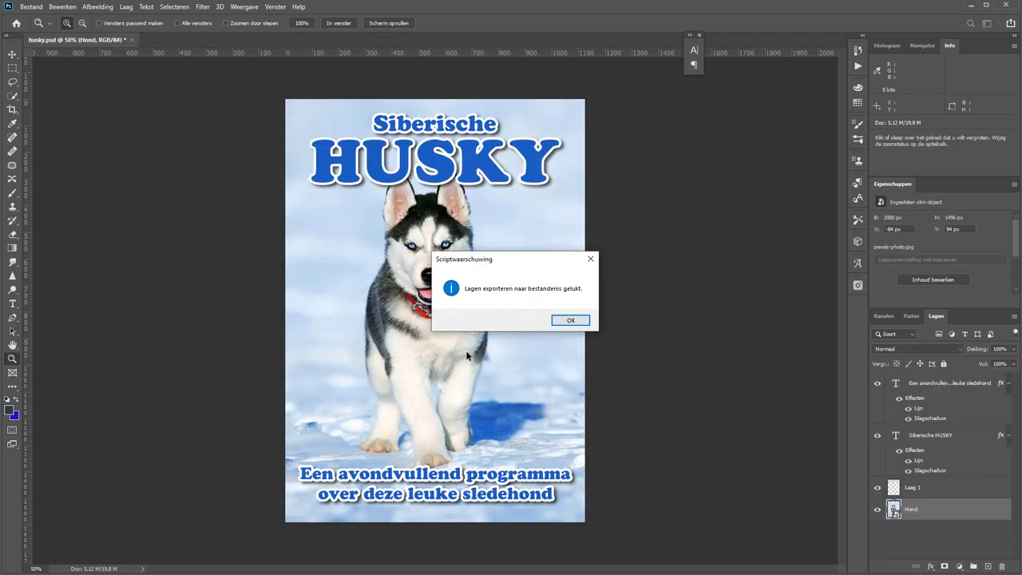
left_click(570, 320)
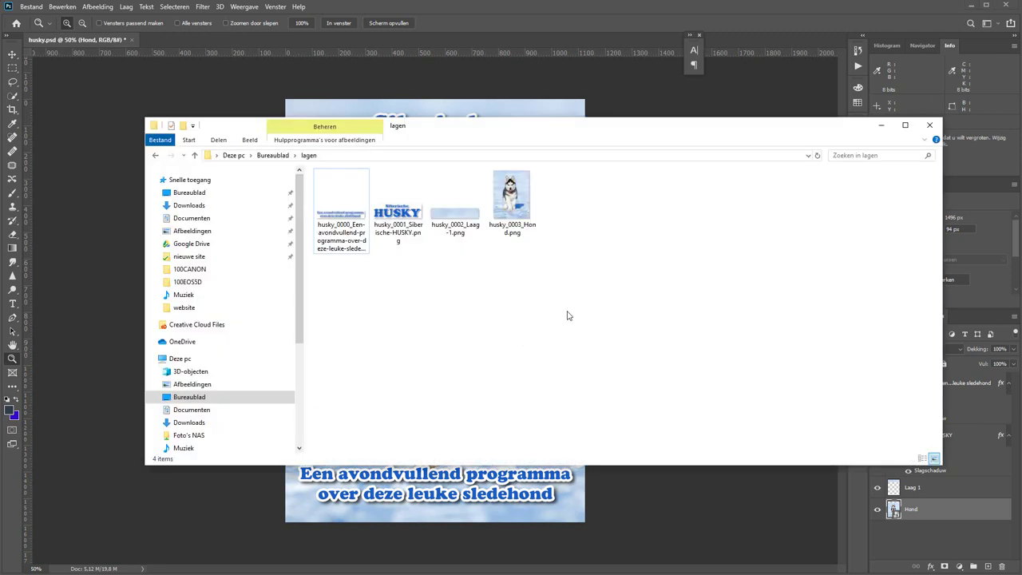
Open the four PNG-24 files, magnify a HUSKY letter's smooth bottom edge, then fit the title on screen
mouse_move(567, 315)
left_mouse_down()
mouse_move(344, 221)
mouse_move(520, 31)
left_mouse_up()
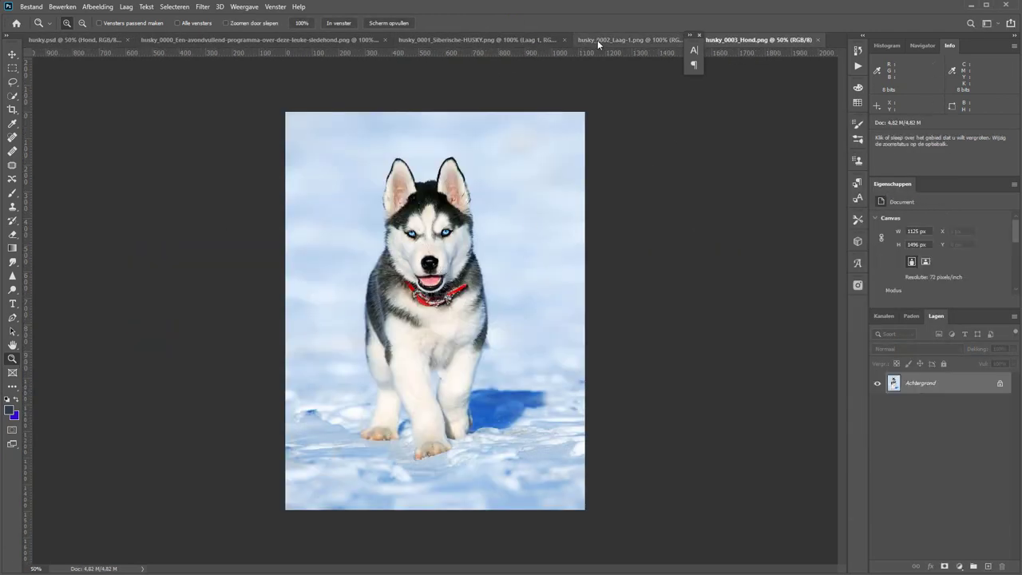
left_click(599, 42)
left_click(471, 40)
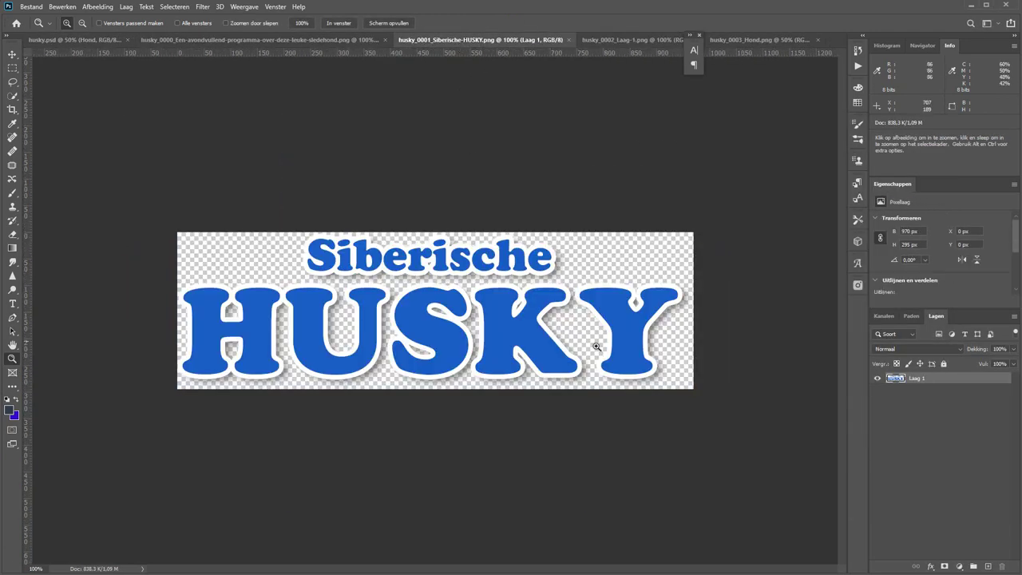
left_click_drag(650, 400, 659, 405)
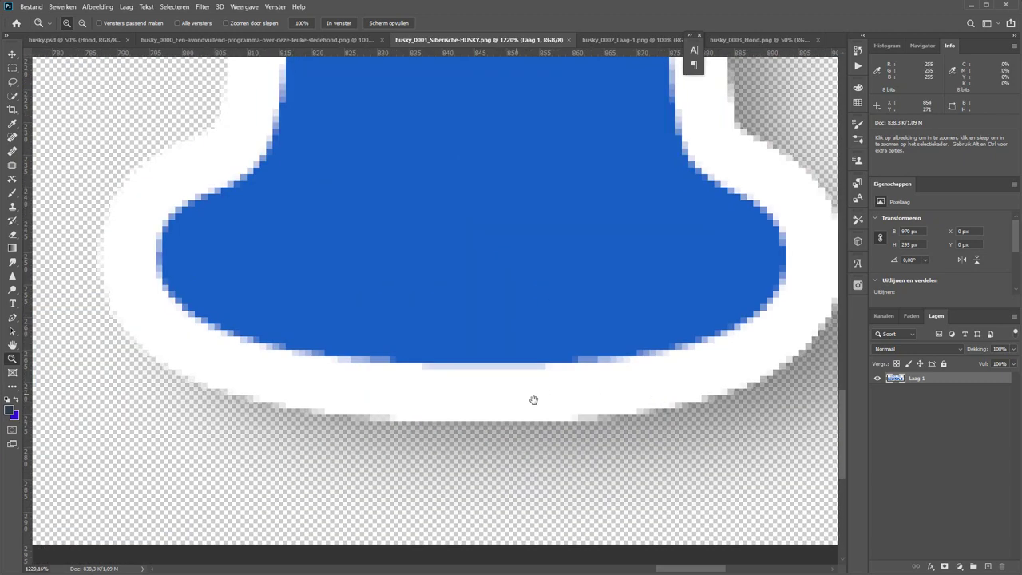
left_click_drag(535, 402, 342, 331)
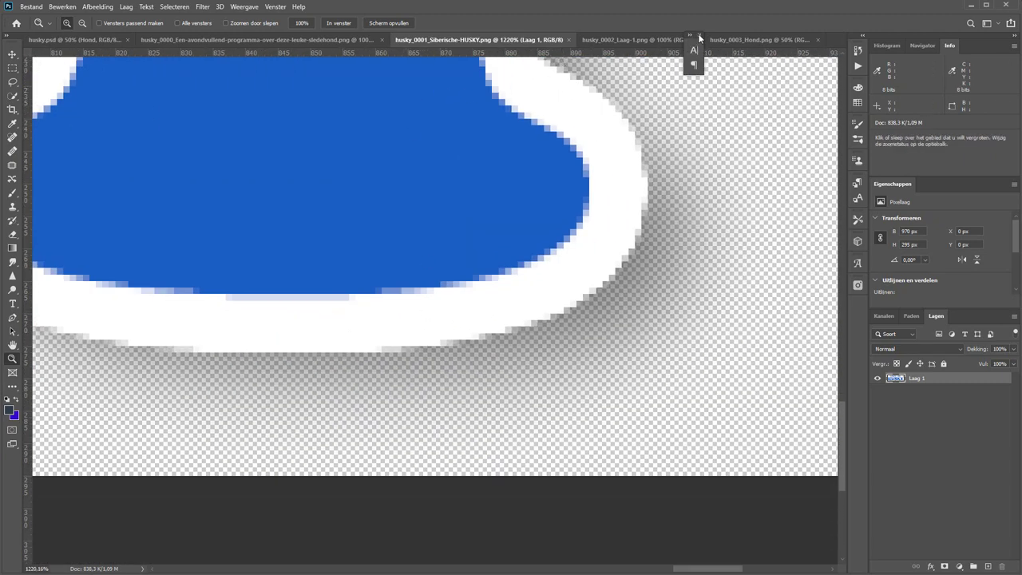
key("ctrl+0")
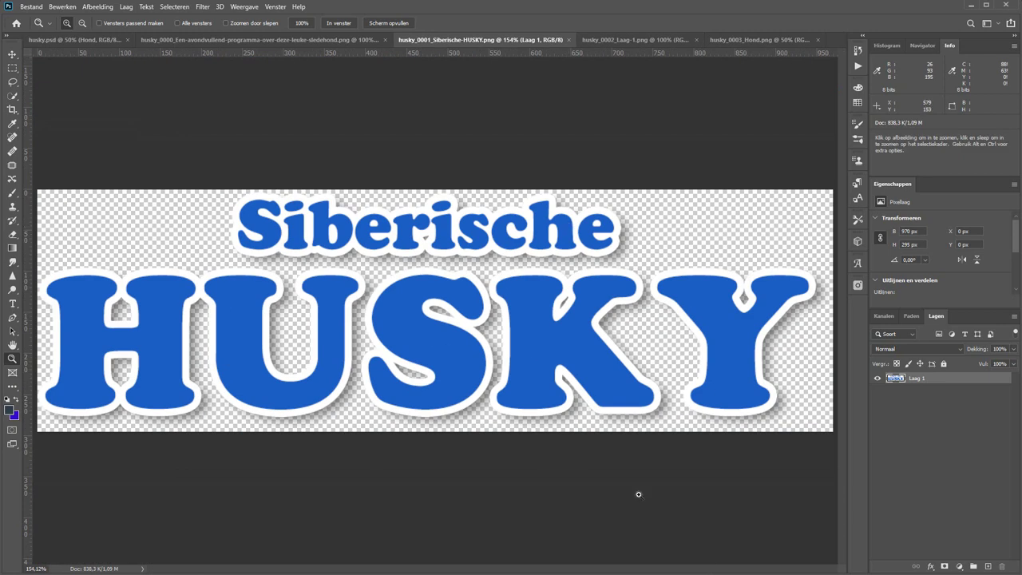
Copy the HUSKY title onto the Hond photo, move it to the top, and zoom to check the KY edges
left_click_drag(627, 365, 440, 313)
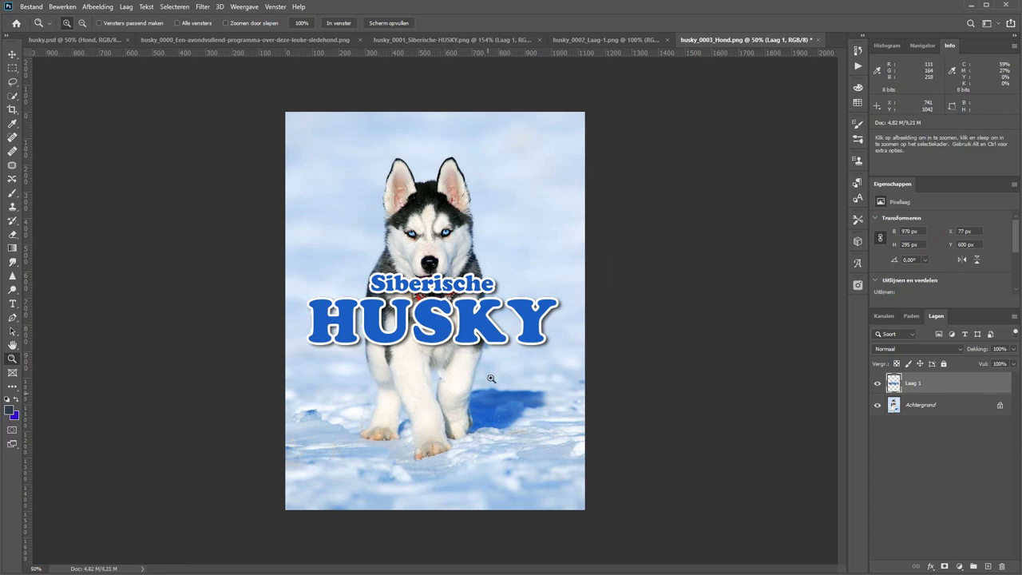
key("v")
left_click_drag(488, 343, 483, 186)
key("z")
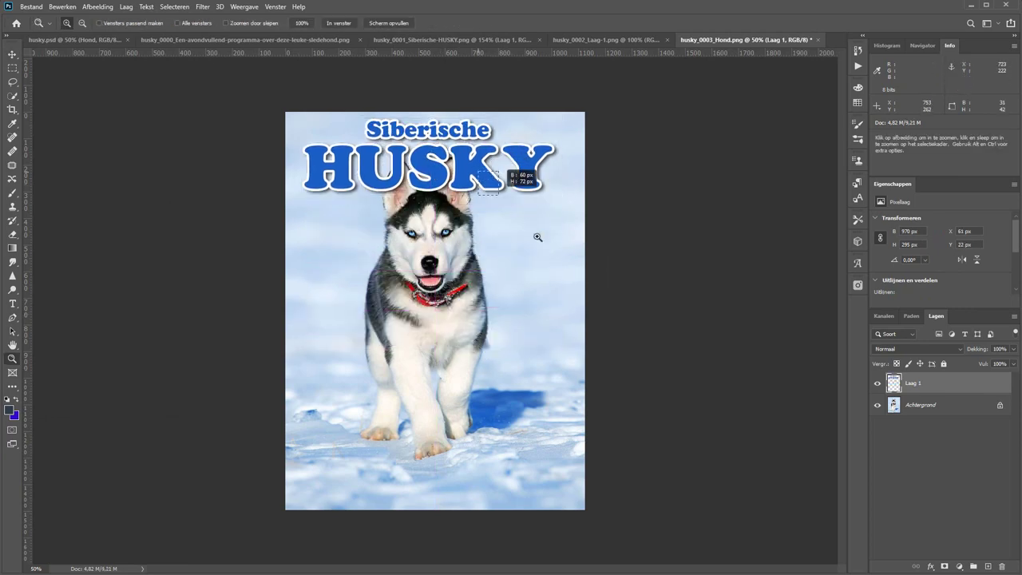
left_click(543, 239)
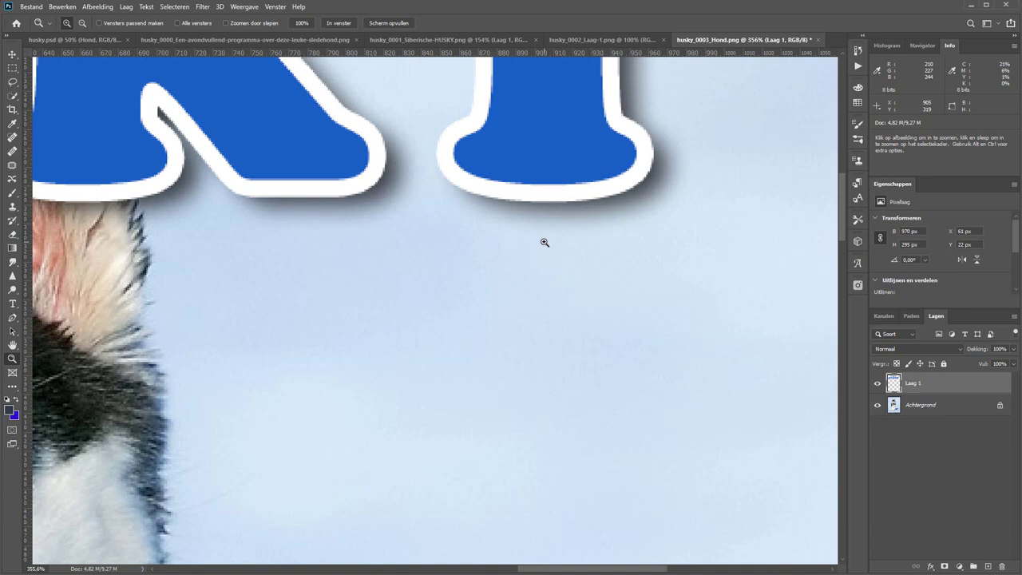
left_click(544, 242, "alt")
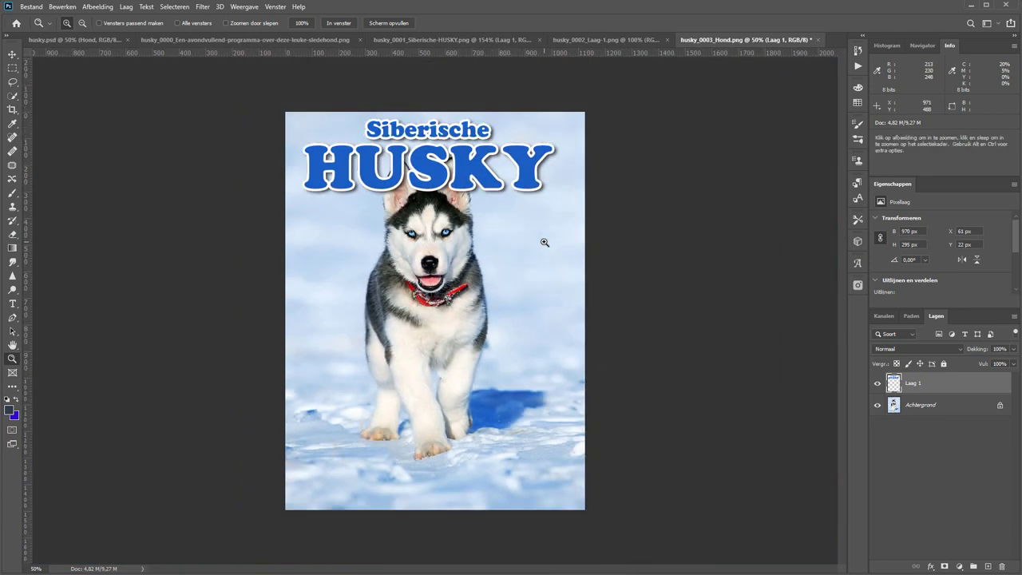